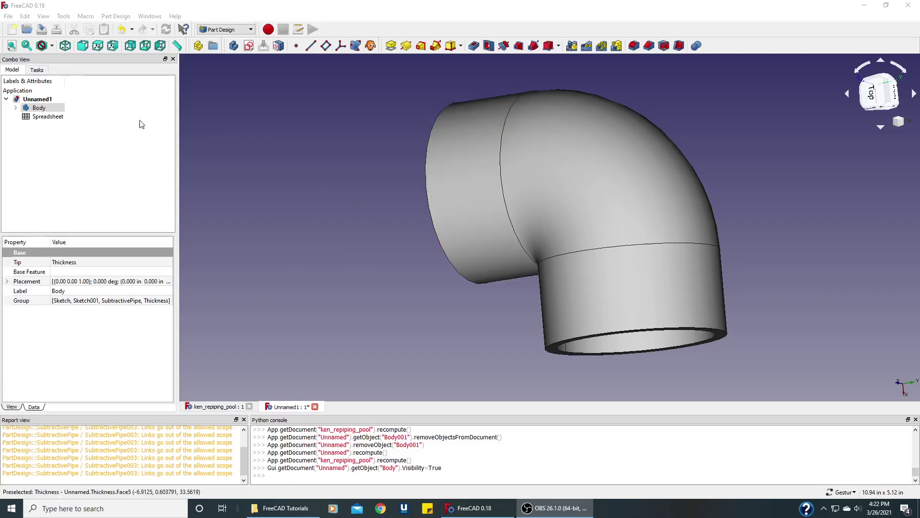
- Rename the 90-degree elbow Body to 'Elbow90'
right_click(41, 110)
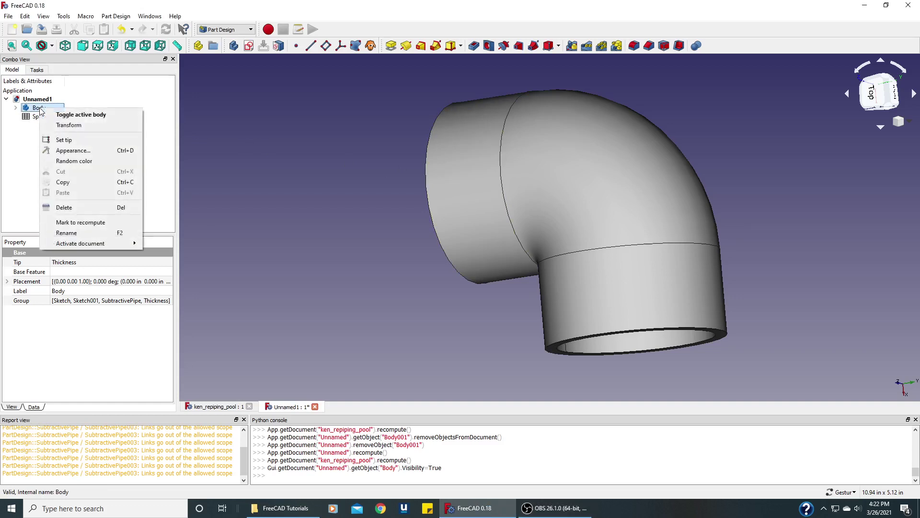
left_click(69, 234)
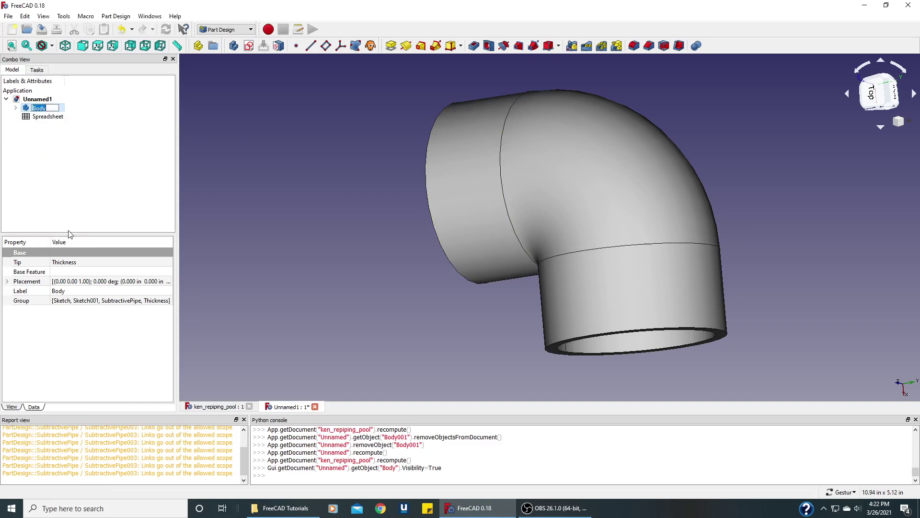
type("Elbow90")
left_click(27, 110)
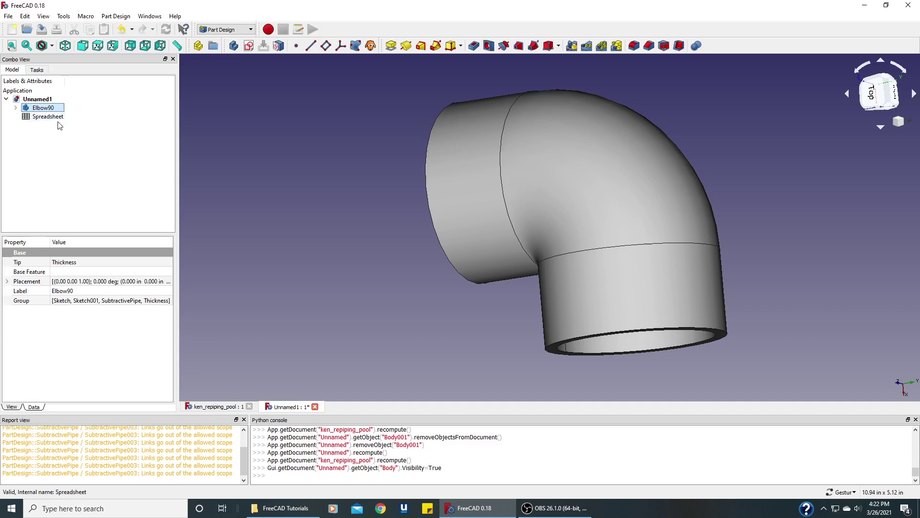
- Hide Elbow90 and create a new body, Body001, accepting the 'Bad base feature' warning
key("space")
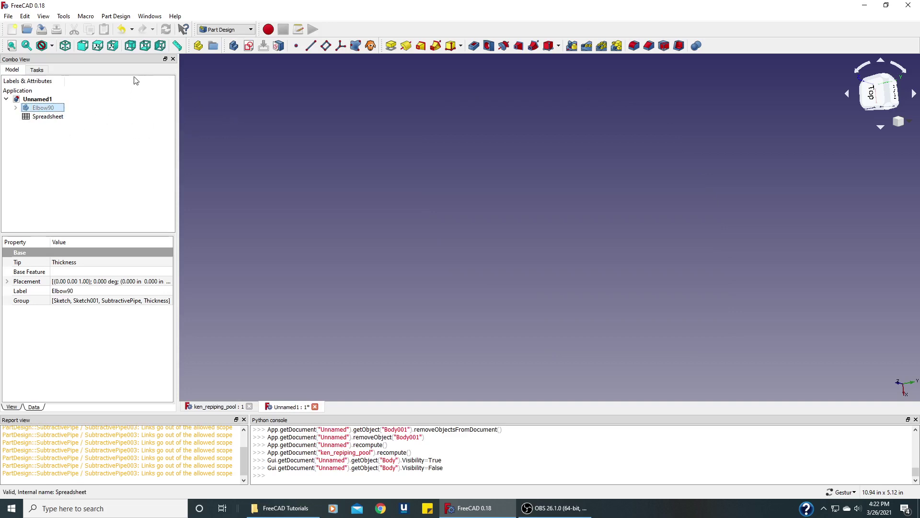
left_click(234, 47)
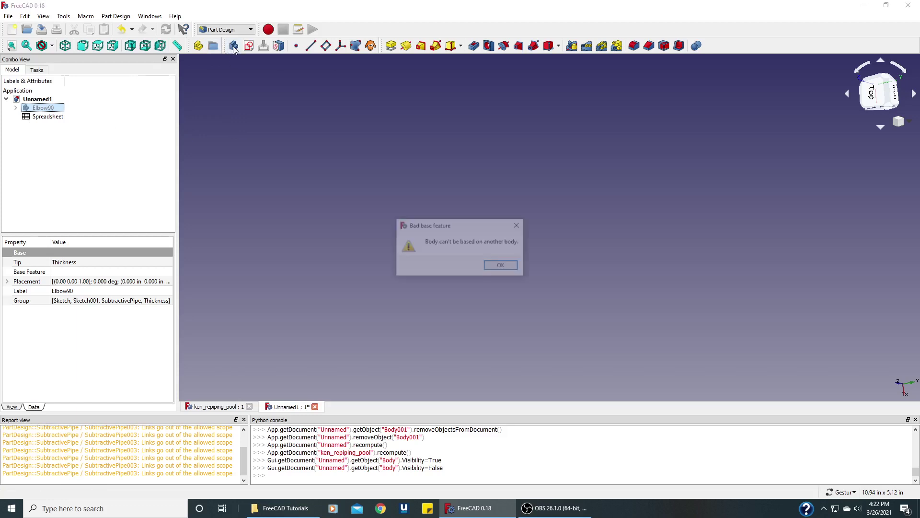
left_click(495, 267)
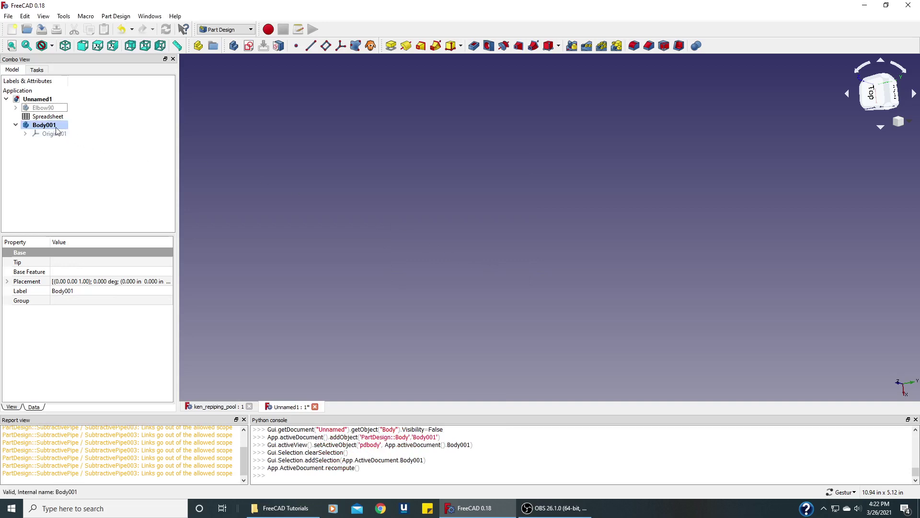
- Start a new sketch on Body001's XY plane
left_click(248, 46)
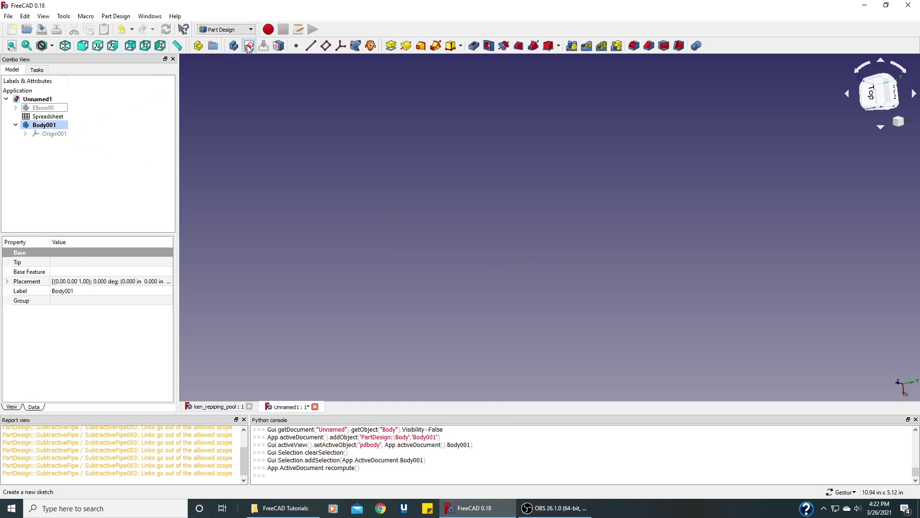
left_click(75, 127)
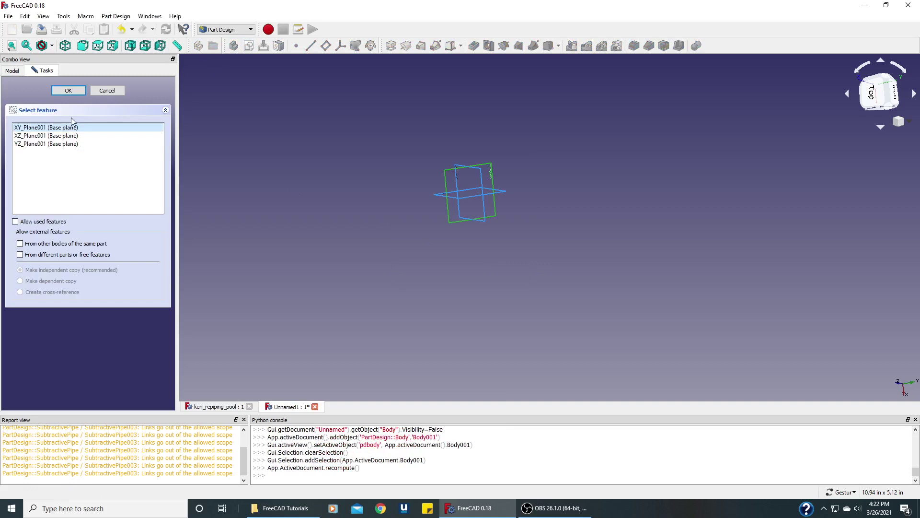
left_click(68, 90)
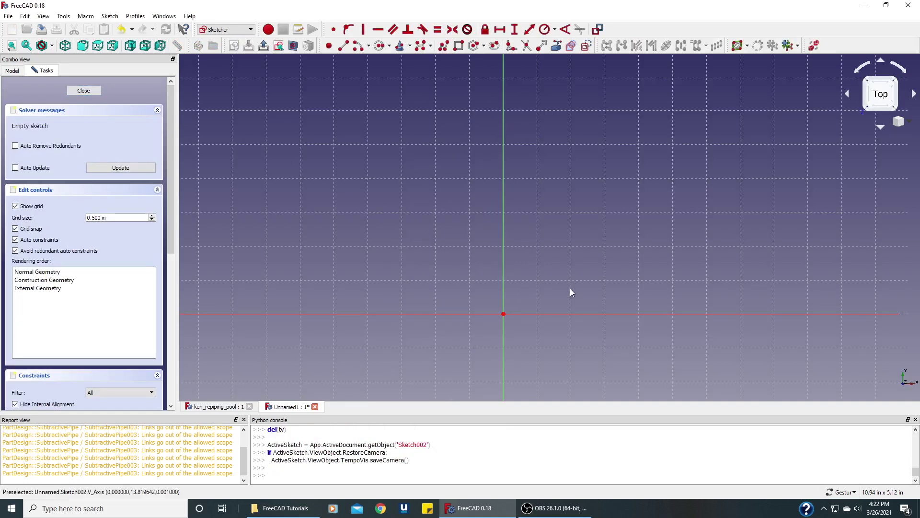
- Draw a vertical line up from the origin and a diagonal line to the upper right, constraining the first vertical
left_click(343, 46)
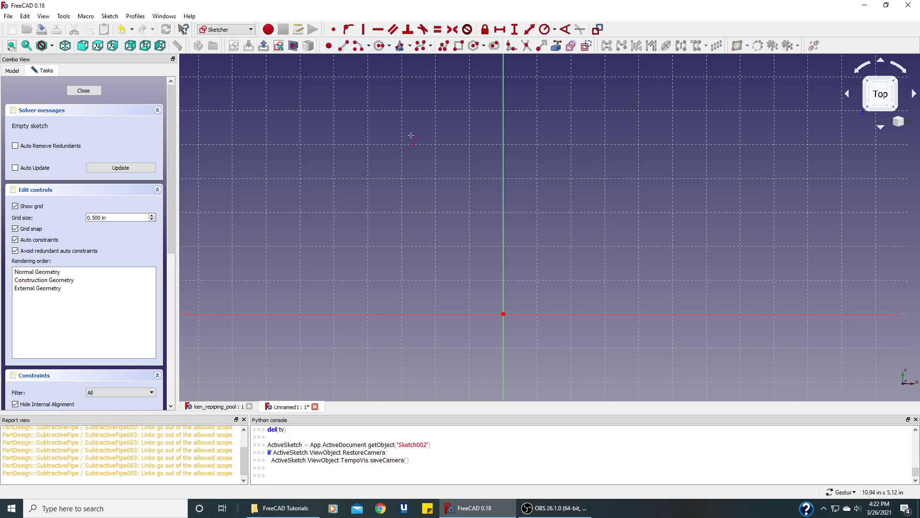
left_click(503, 313)
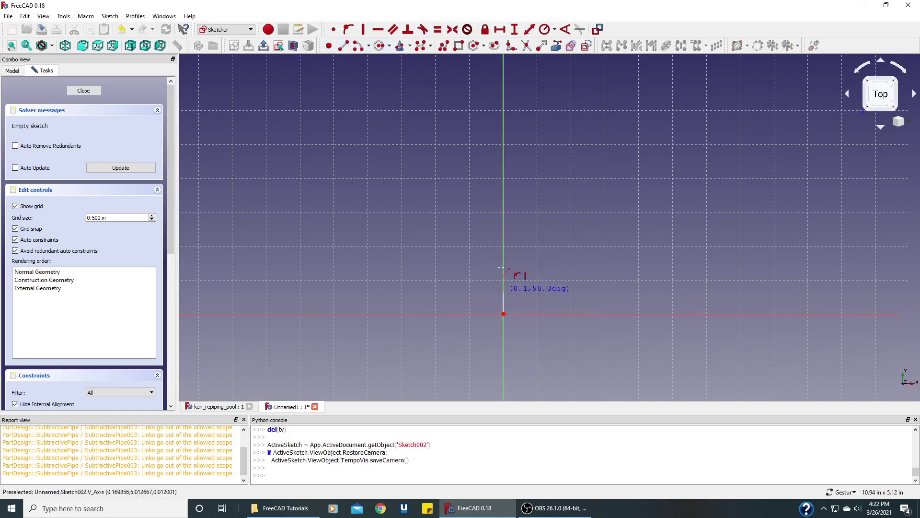
left_click(501, 211)
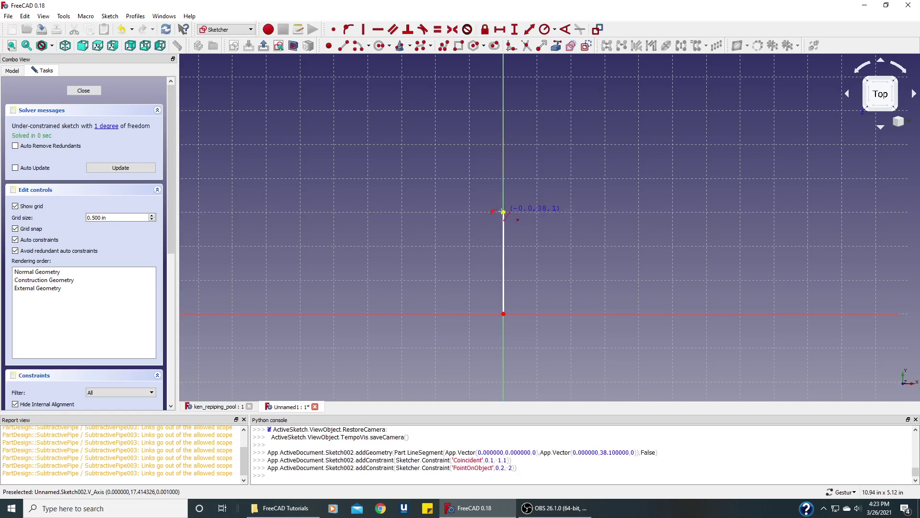
left_click(537, 179)
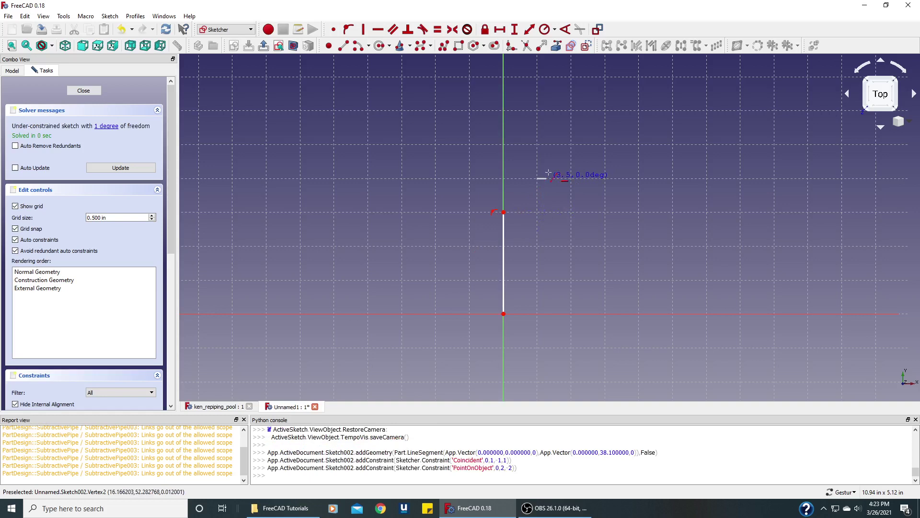
left_click(637, 78)
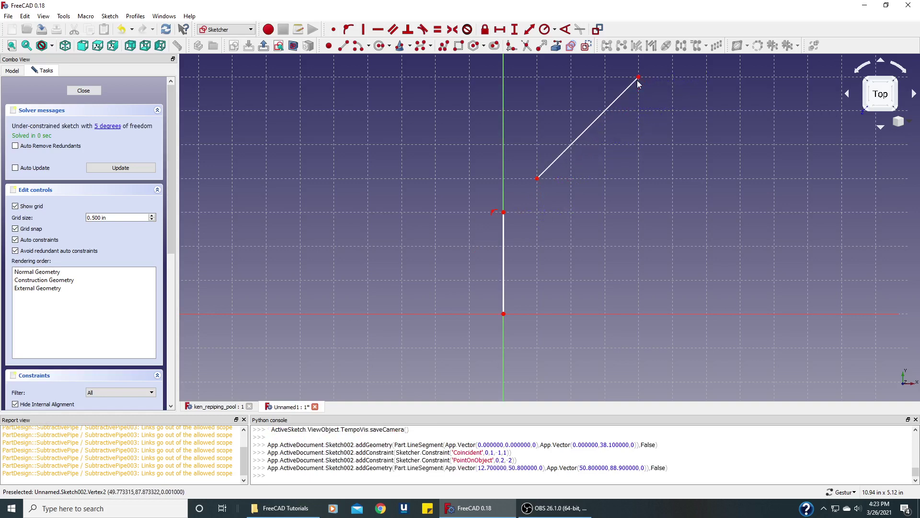
right_click(486, 157)
left_click(503, 248)
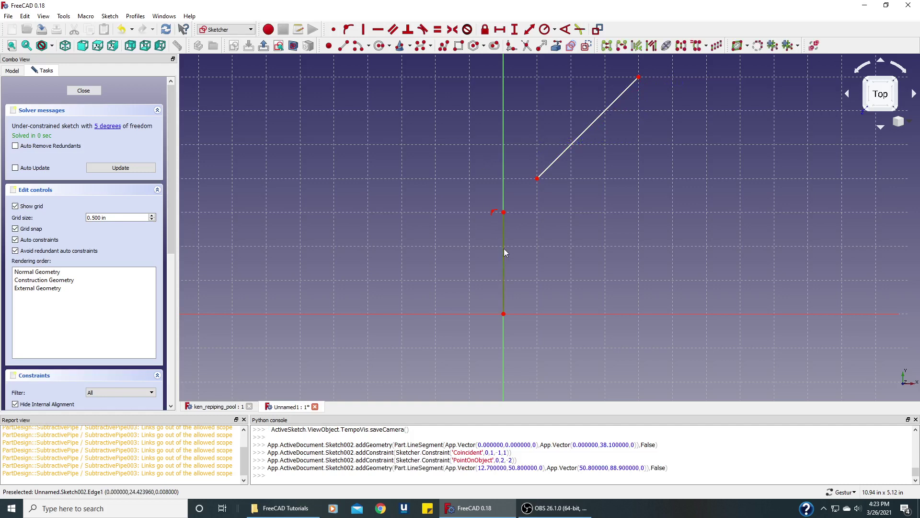
left_click(363, 30)
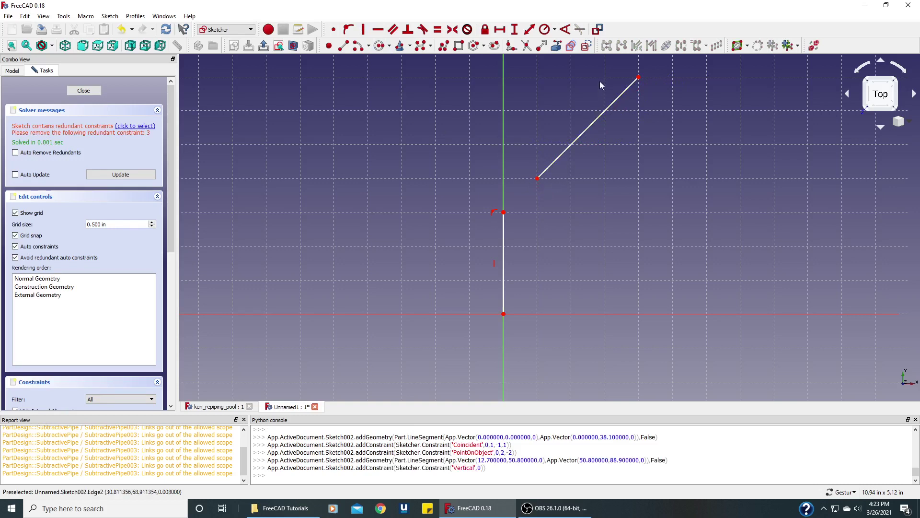
left_click(493, 213)
key("Delete")
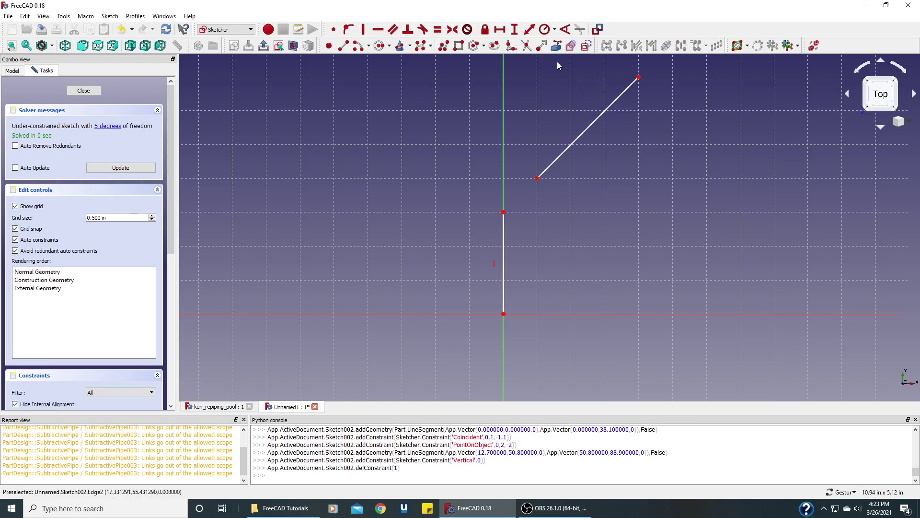
- Fillet the corner between the vertical and diagonal lines with an arc
left_click(544, 48)
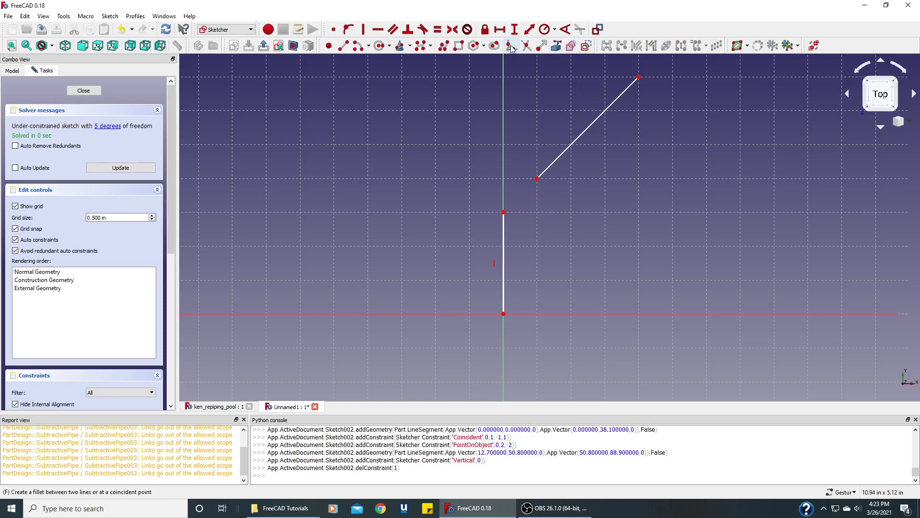
left_click(569, 143)
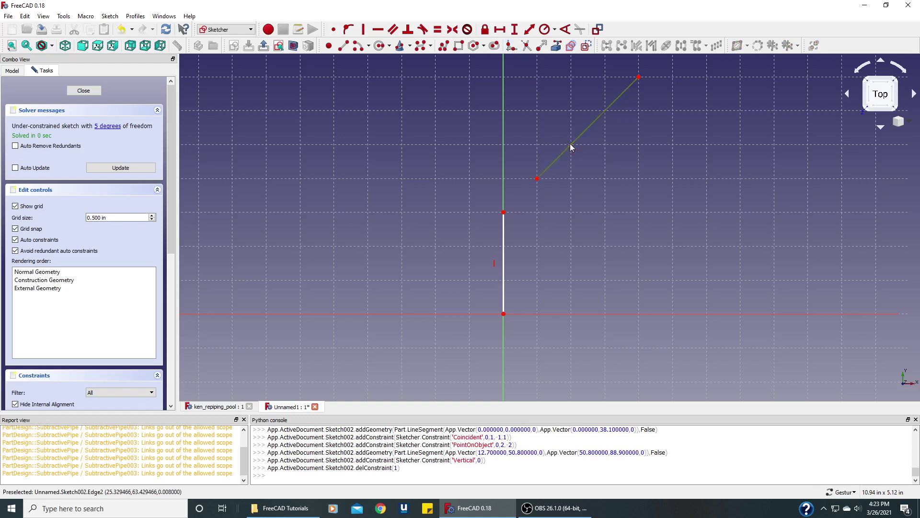
left_click(503, 267)
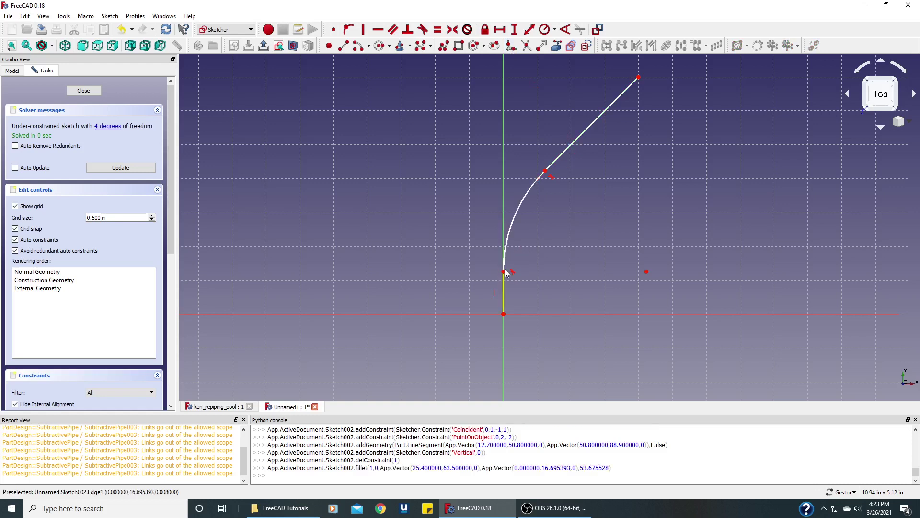
right_click(468, 159)
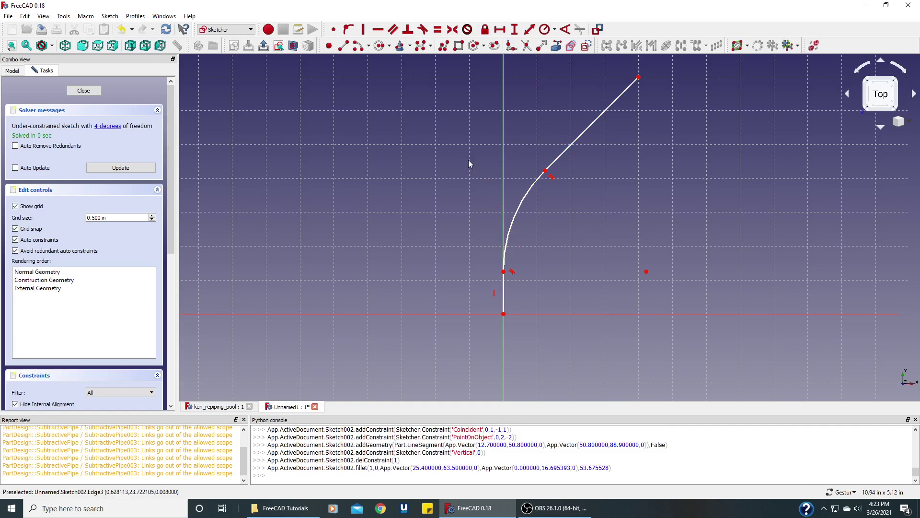
- Constrain the diagonal line and the vertical leg to 2 in each
left_click(579, 135)
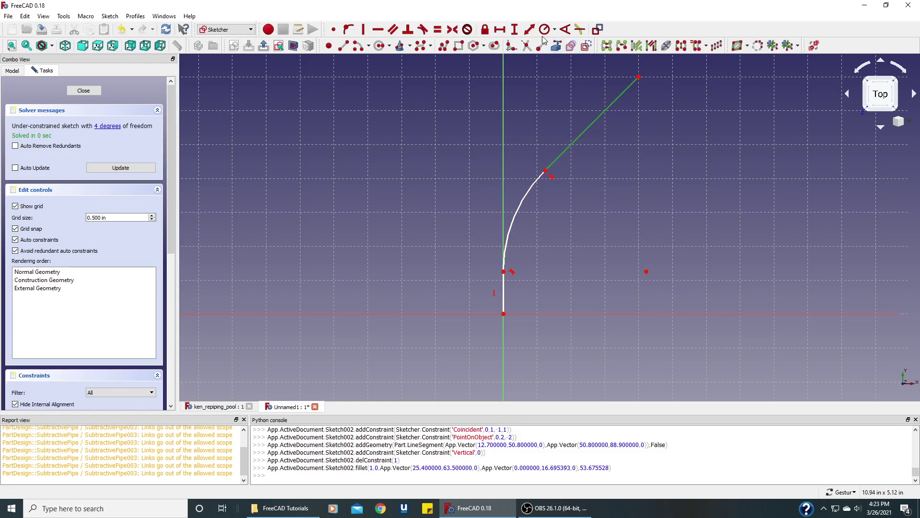
left_click(529, 29)
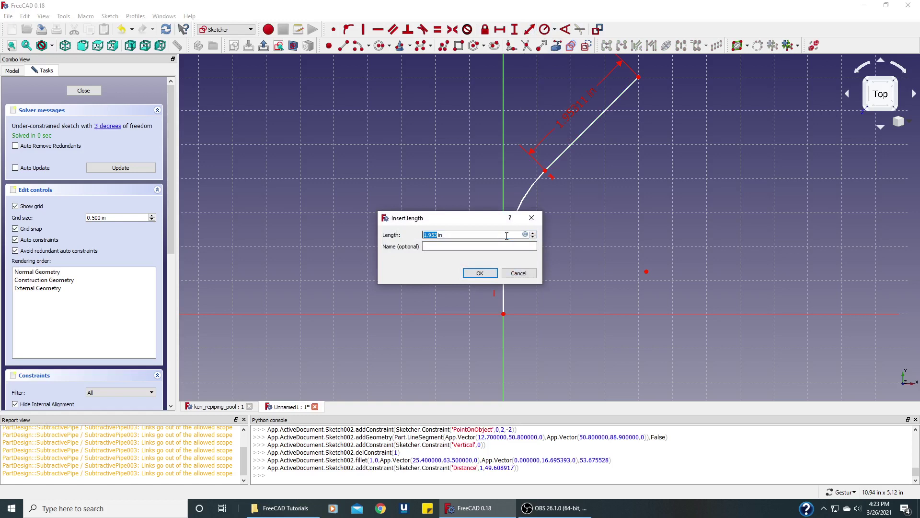
type("2")
left_click(487, 274)
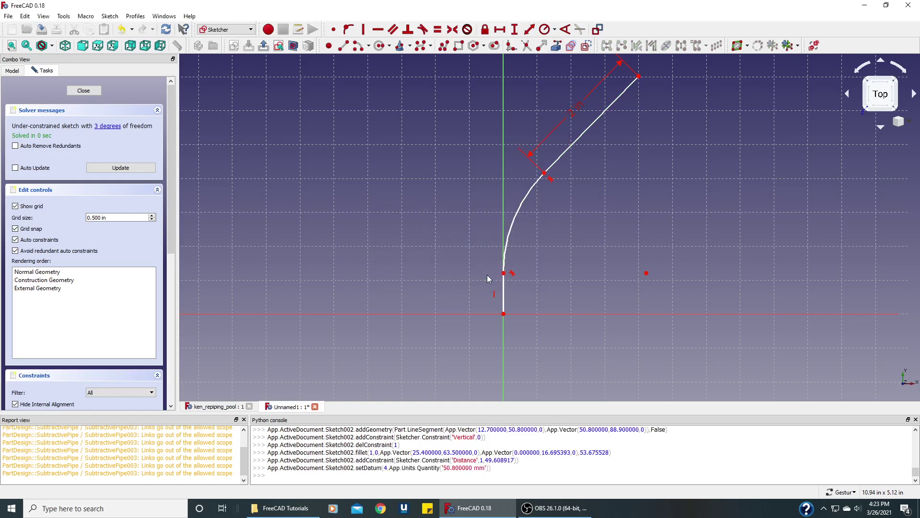
left_click(503, 293)
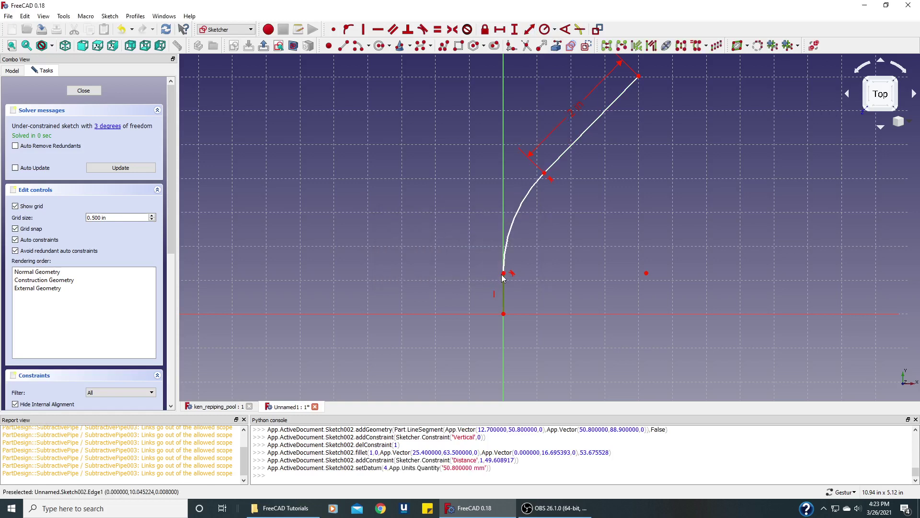
left_click(515, 29)
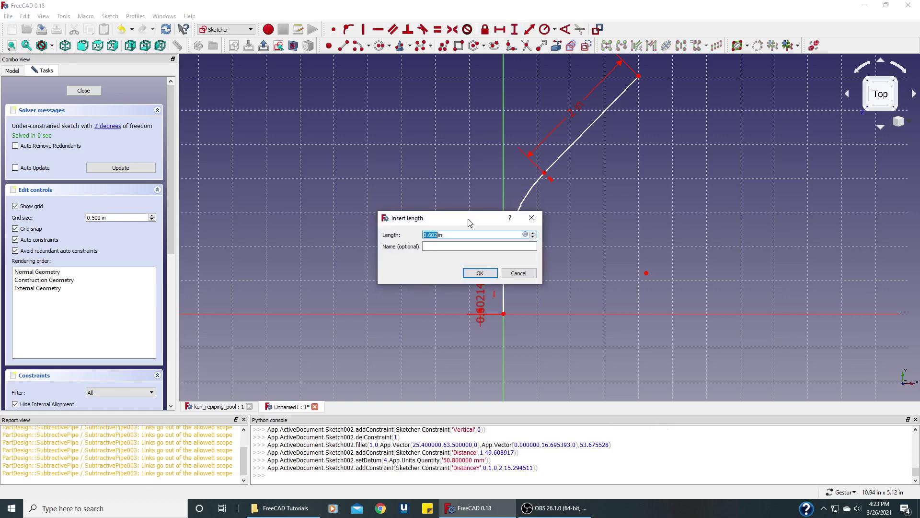
type("2")
left_click(482, 273)
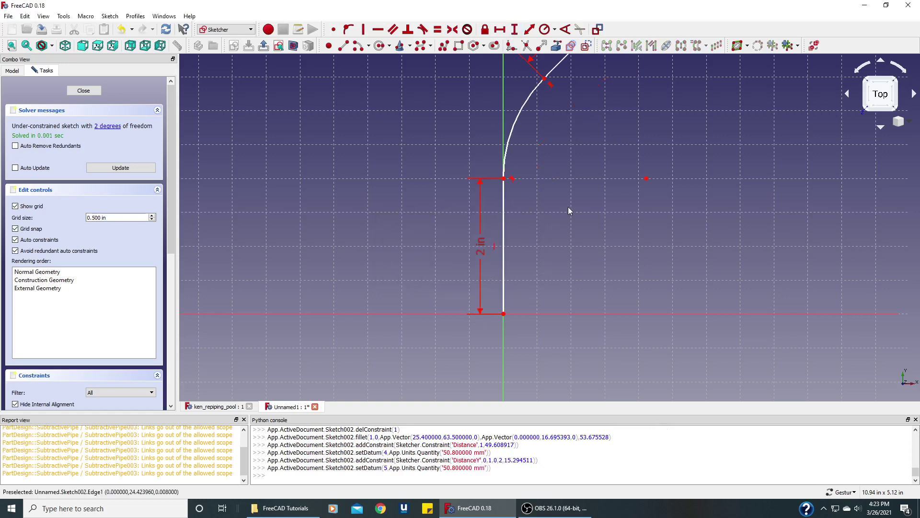
- Fix the diagonal line at 45° to the horizontal axis
scroll(599, 182, "down", 4)
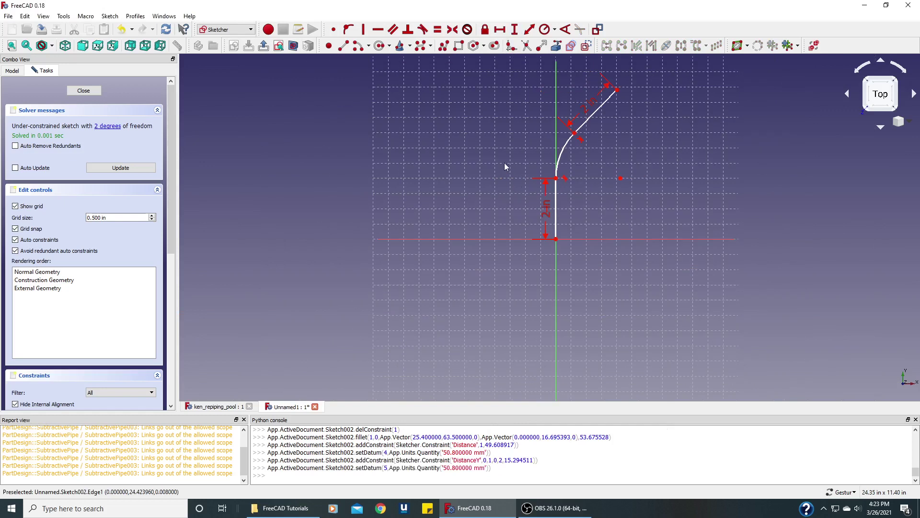
right_click_drag(504, 162, 429, 206)
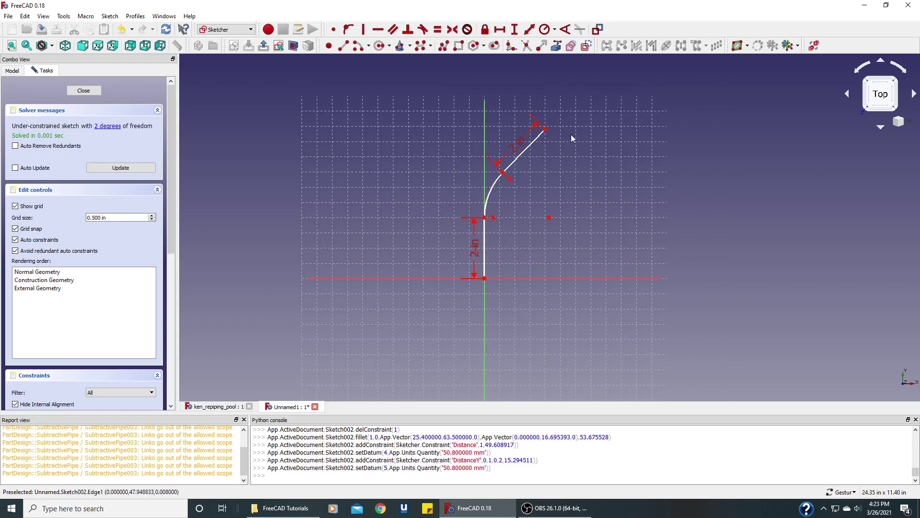
left_click(566, 30)
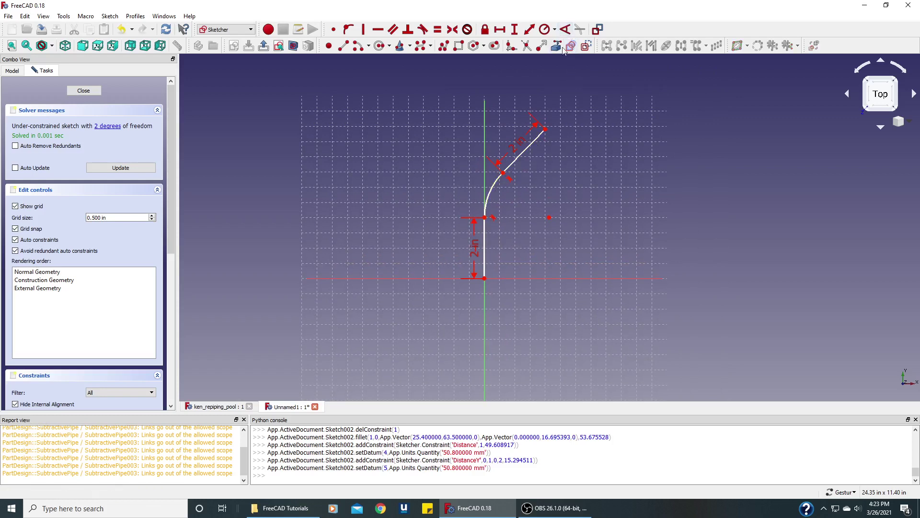
left_click(532, 143)
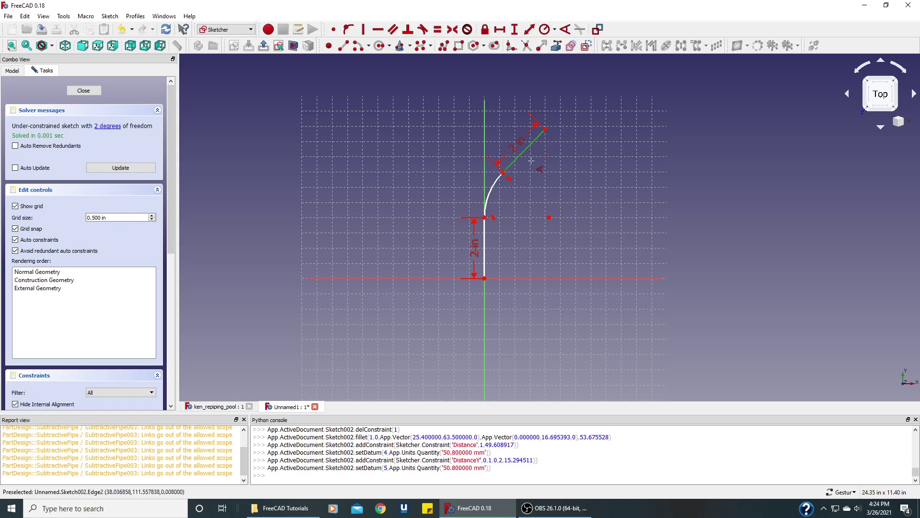
left_click(521, 278)
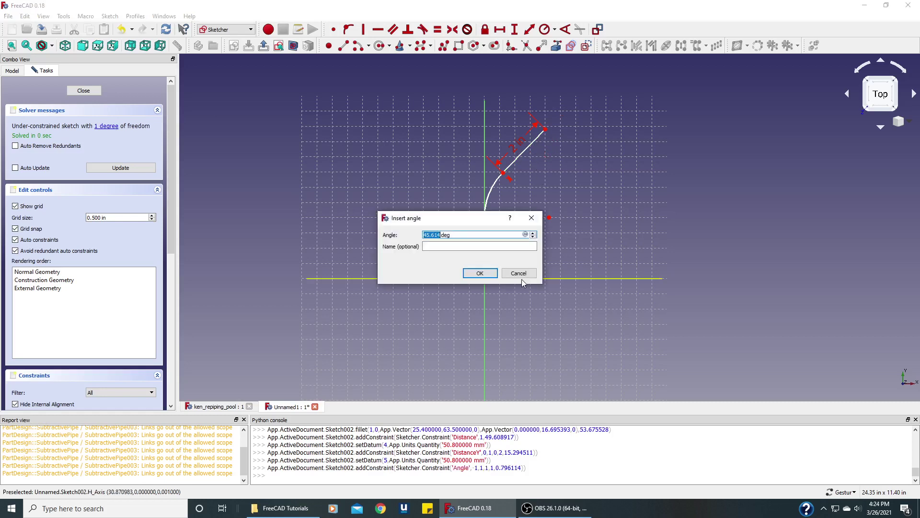
type("45")
left_click(488, 275)
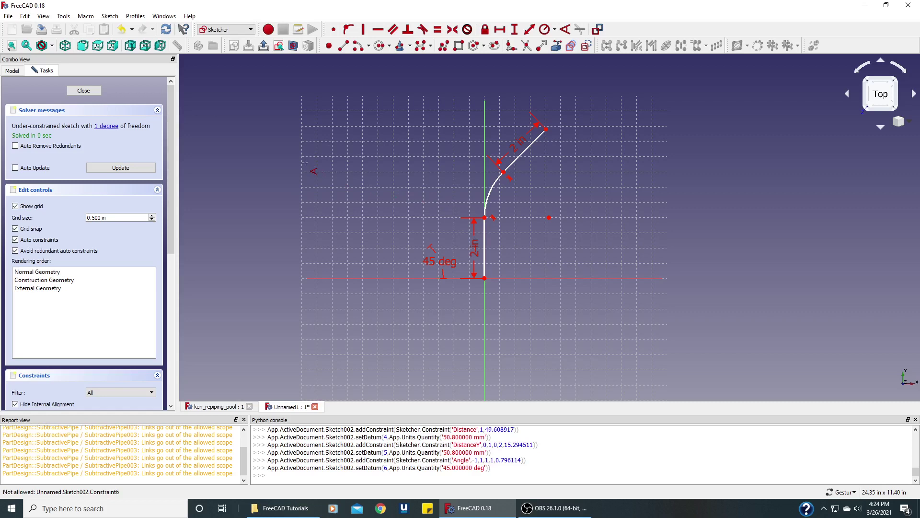
- Close the path sketch and open a new sketch on Body001's XZ_Plane001
left_click(84, 91)
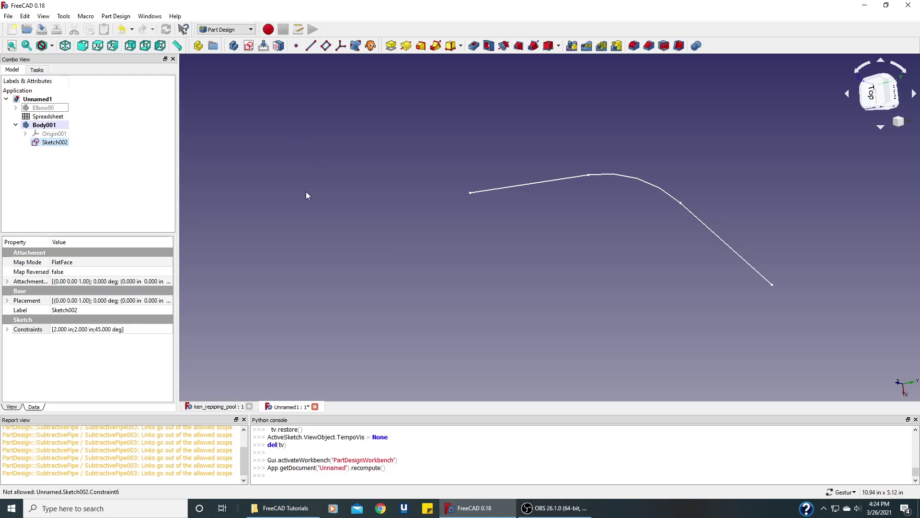
left_click(43, 125)
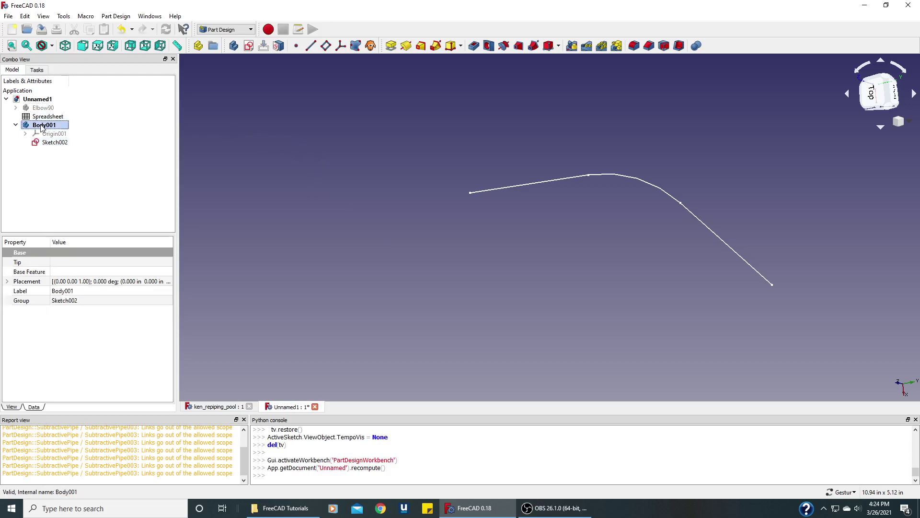
left_click(248, 49)
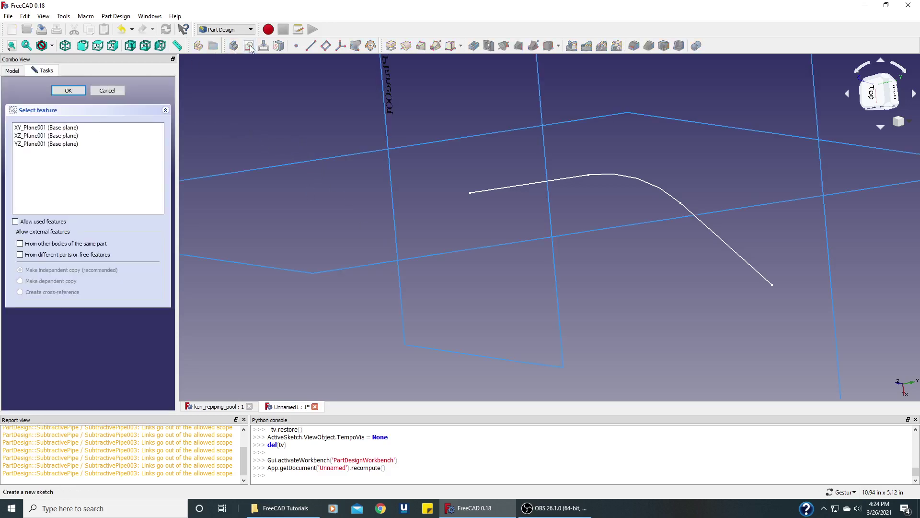
left_click(53, 137)
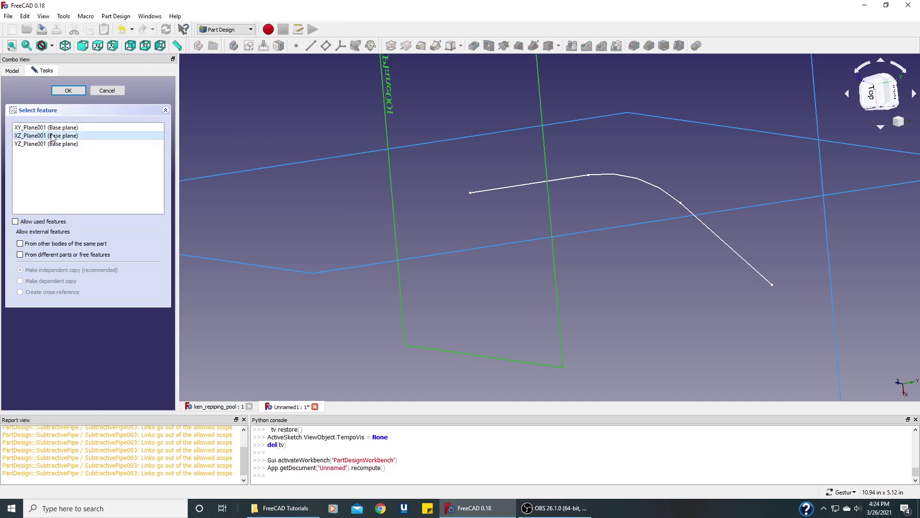
left_click(64, 90)
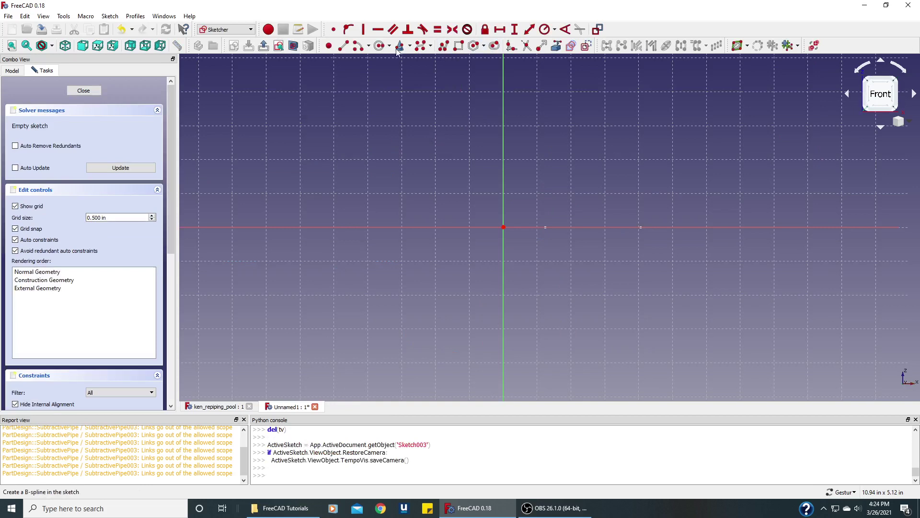
- Draw a circle centred on the sketch origin and add a radius constraint to it
left_click(380, 46)
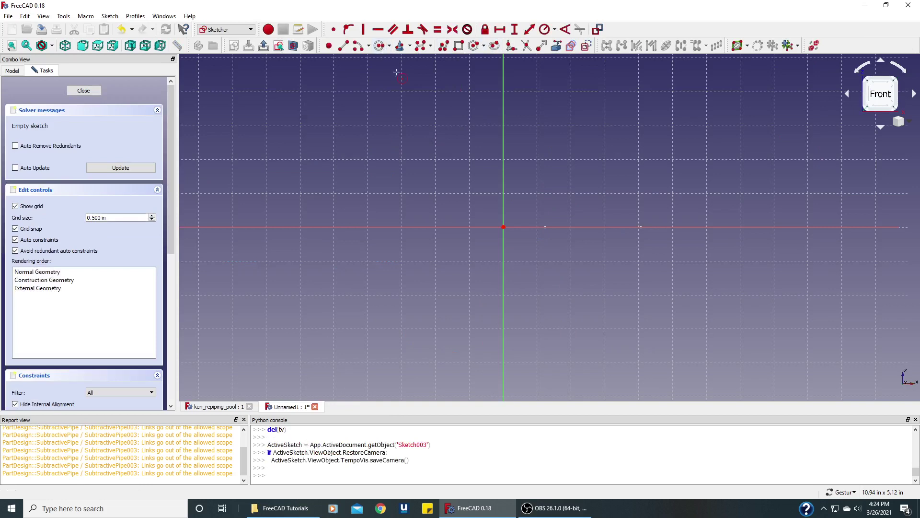
left_click(504, 226)
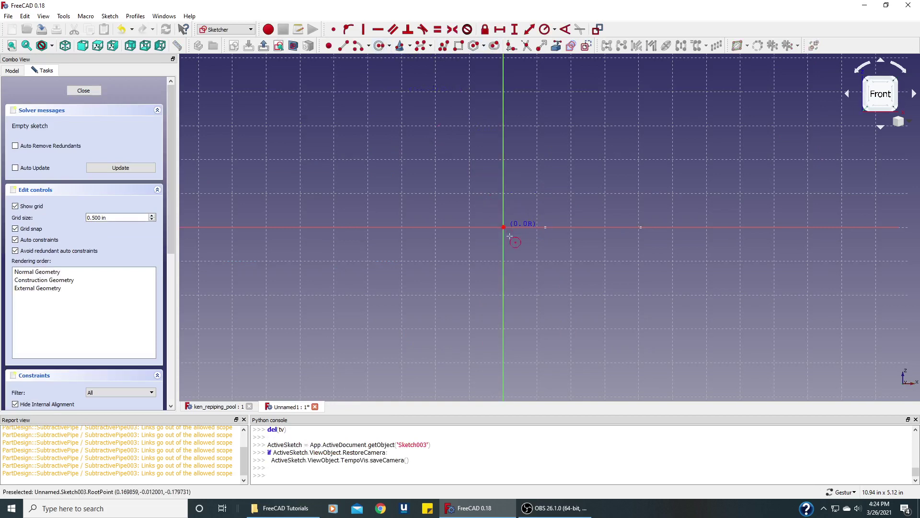
left_click(534, 263)
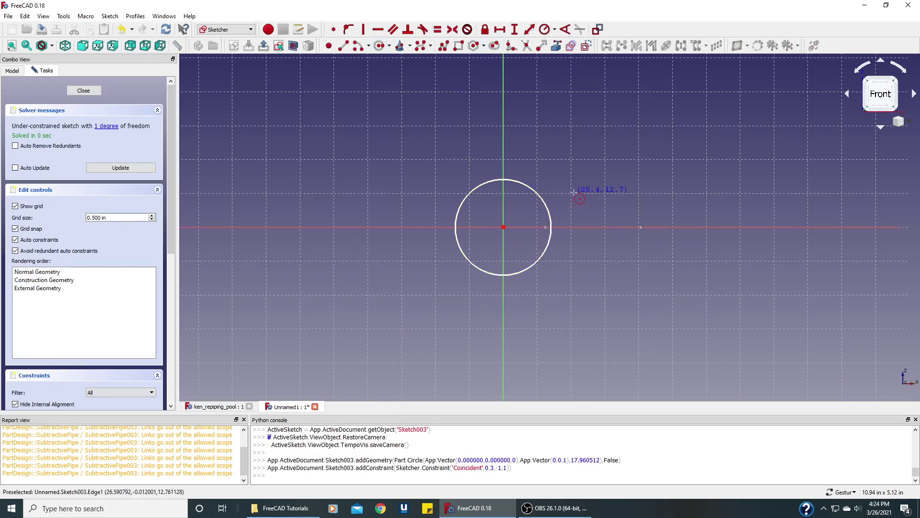
key("Escape")
left_click(543, 199)
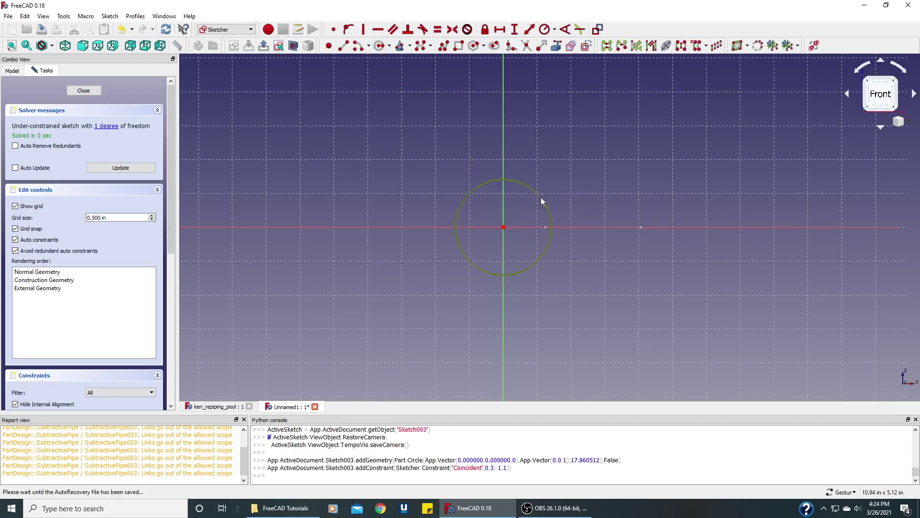
left_click(544, 29)
left_click(452, 246)
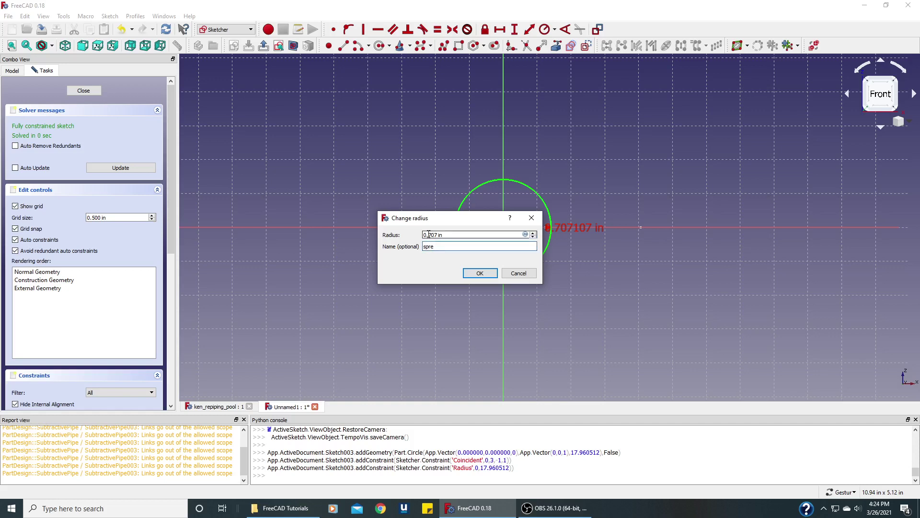
- Drive the circle's radius with the expression Spreadsheet.InnerRadius_2_in_socket
left_click(525, 235)
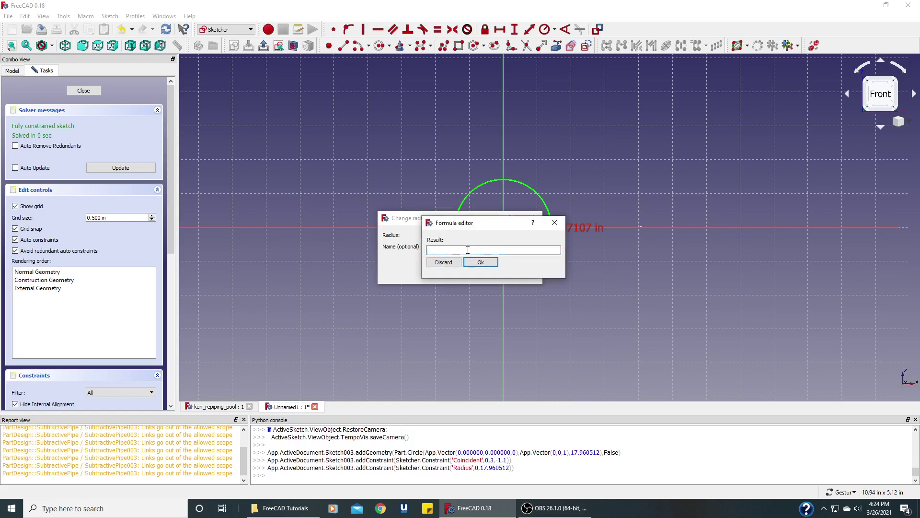
type("sp")
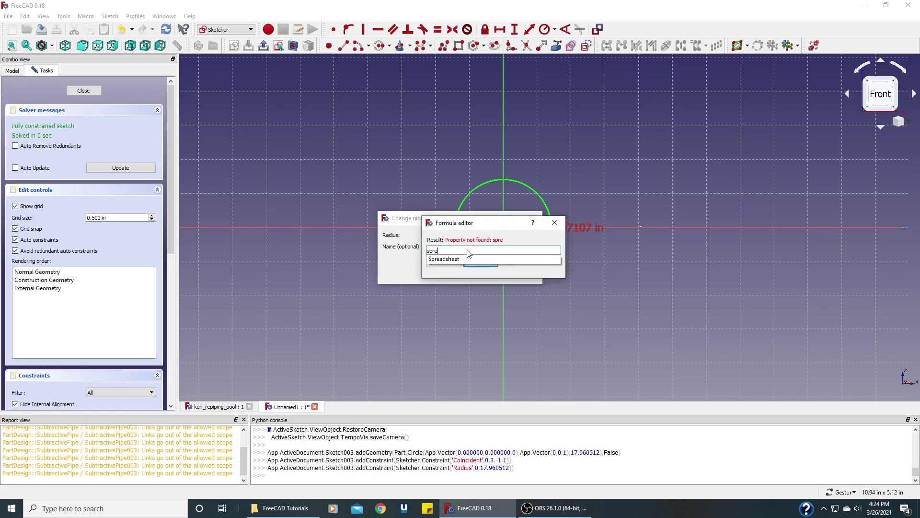
type("re")
left_click(458, 260)
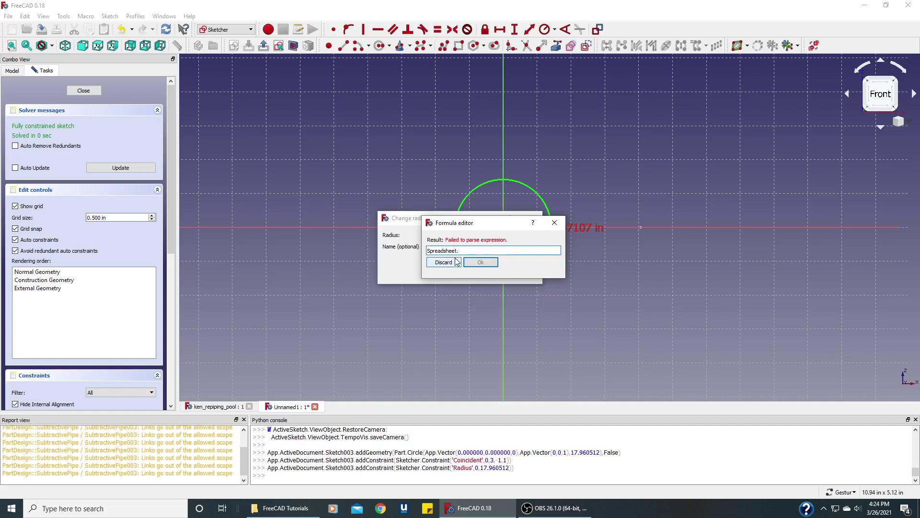
type("I")
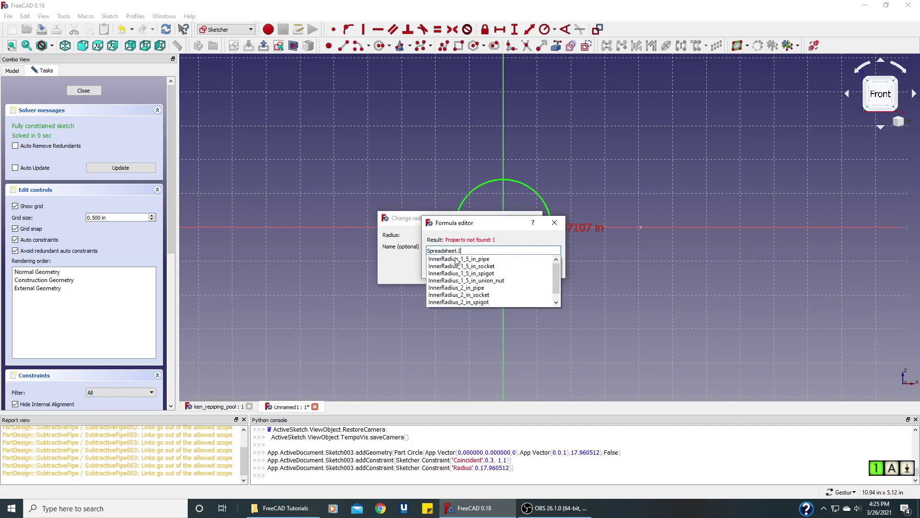
left_click(466, 295)
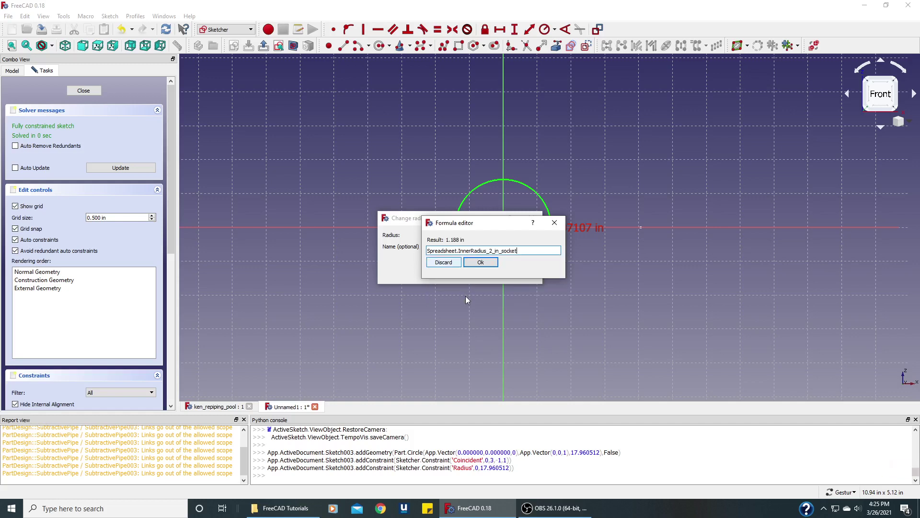
left_click(484, 265)
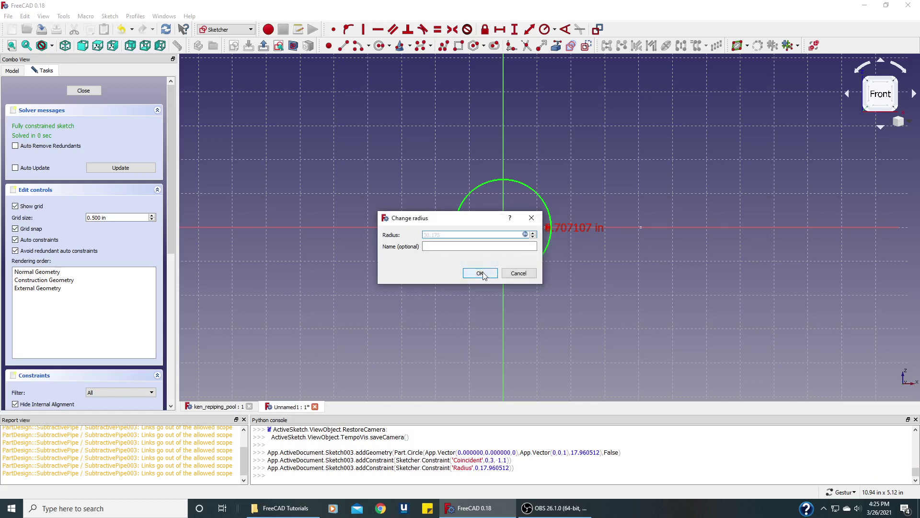
left_click(480, 273)
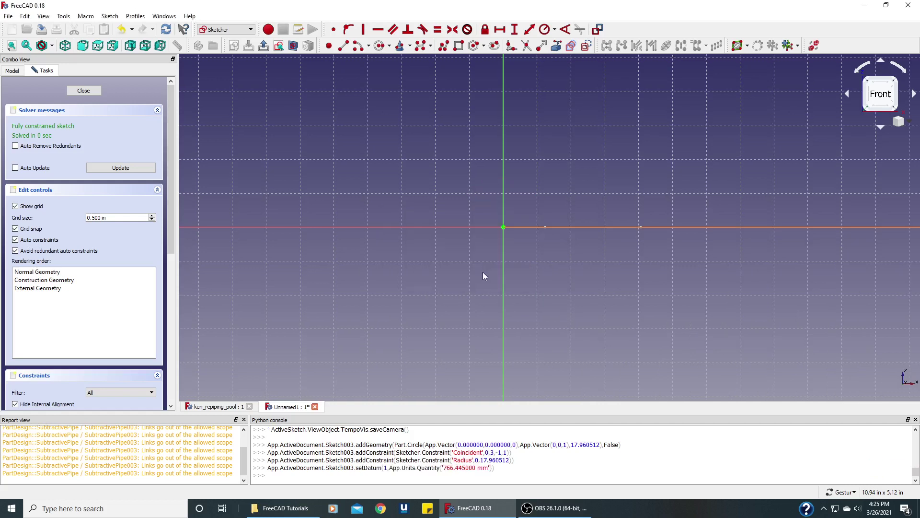
- Close Sketch003 and select its circle as the sweep profile
left_click(85, 90)
mouse_move(354, 184)
left_mouse_down()
mouse_move(318, 185)
mouse_move(308, 199)
mouse_move(271, 208)
mouse_move(548, 295)
left_mouse_up()
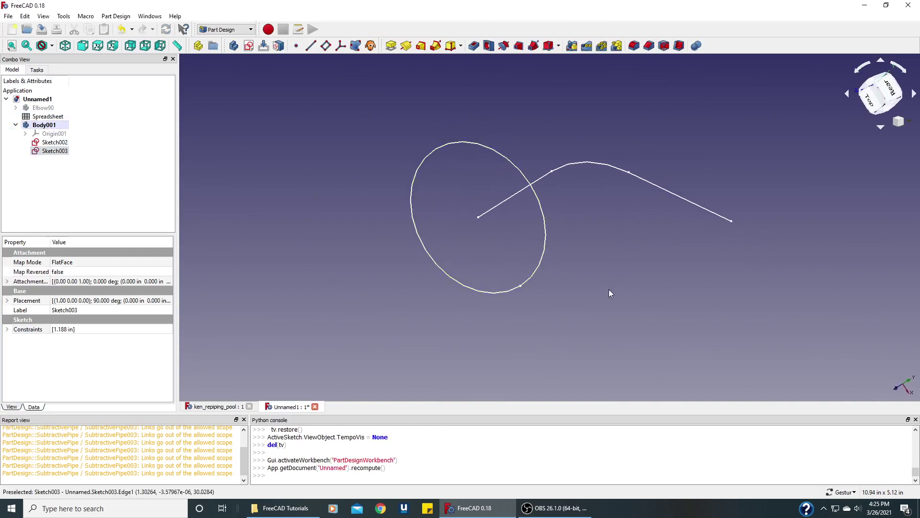
left_click_drag(610, 292, 582, 304)
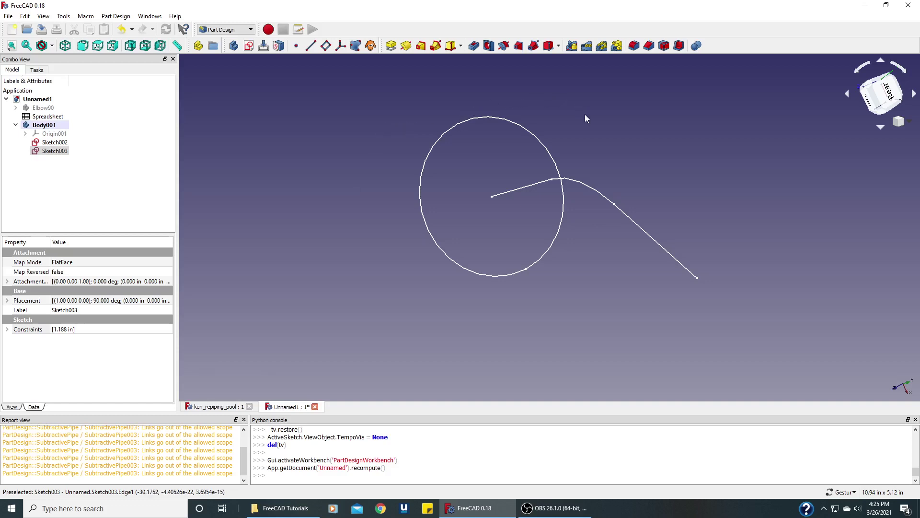
mouse_move(585, 118)
left_mouse_down()
mouse_move(551, 145)
mouse_move(534, 210)
left_mouse_up()
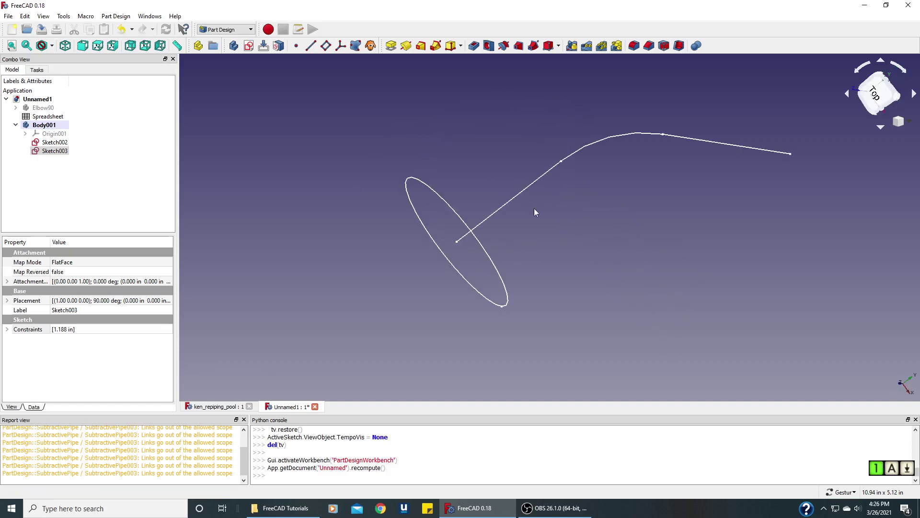
left_click(422, 181)
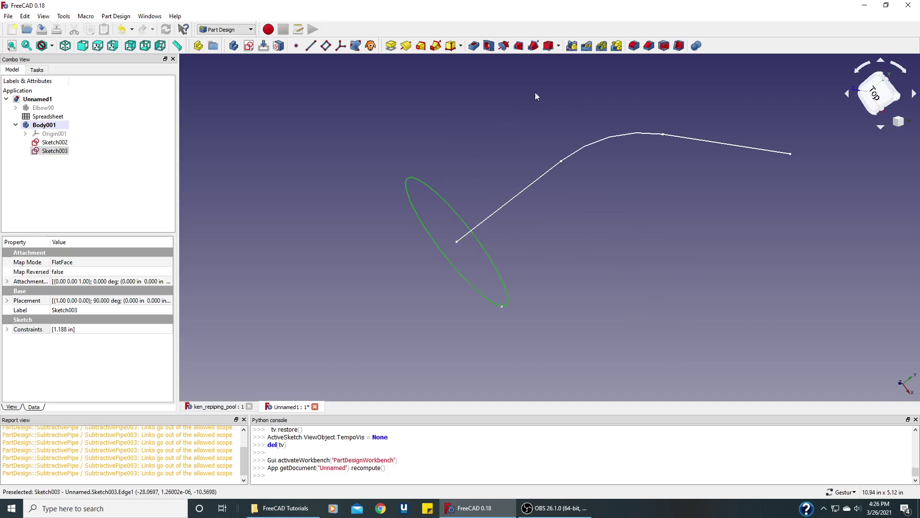
- Sweep the circle with Subtractive pipe along Edge1, Edge2 and Edge3 of Sketch002
left_click(534, 46)
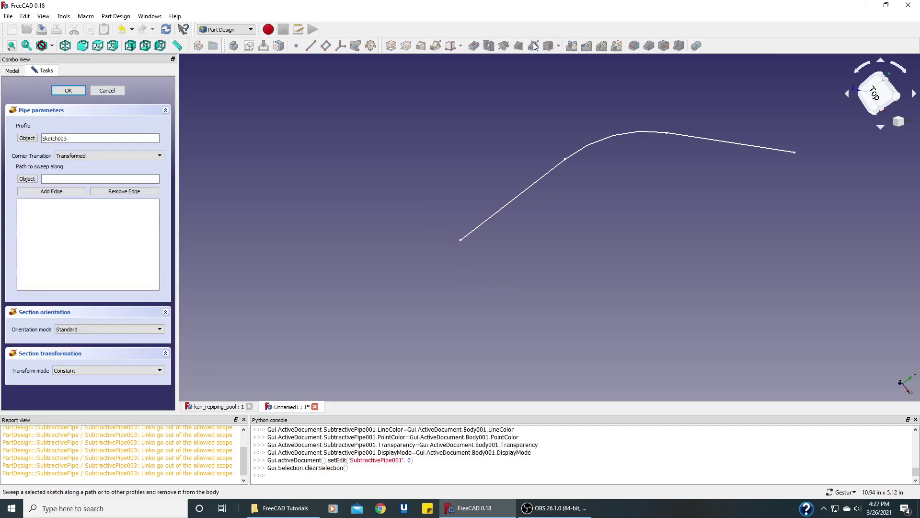
left_click(61, 192)
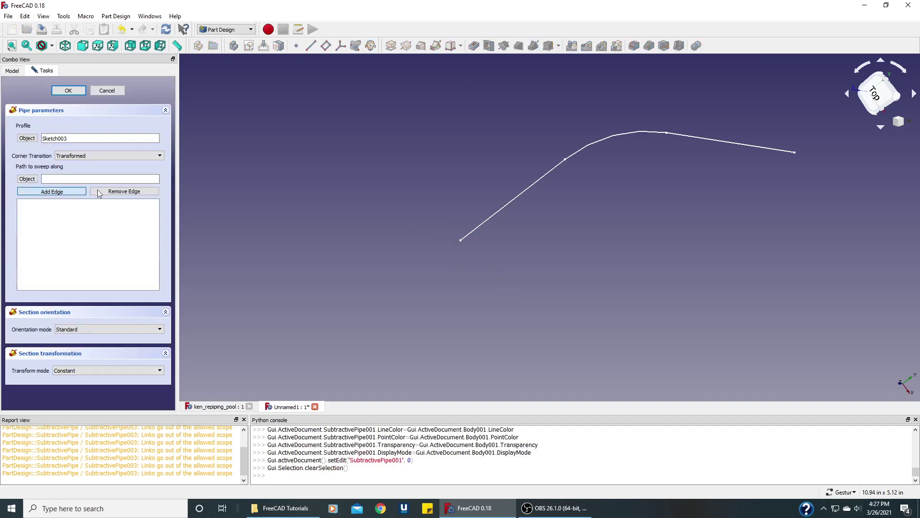
left_click(507, 203)
left_click(52, 191)
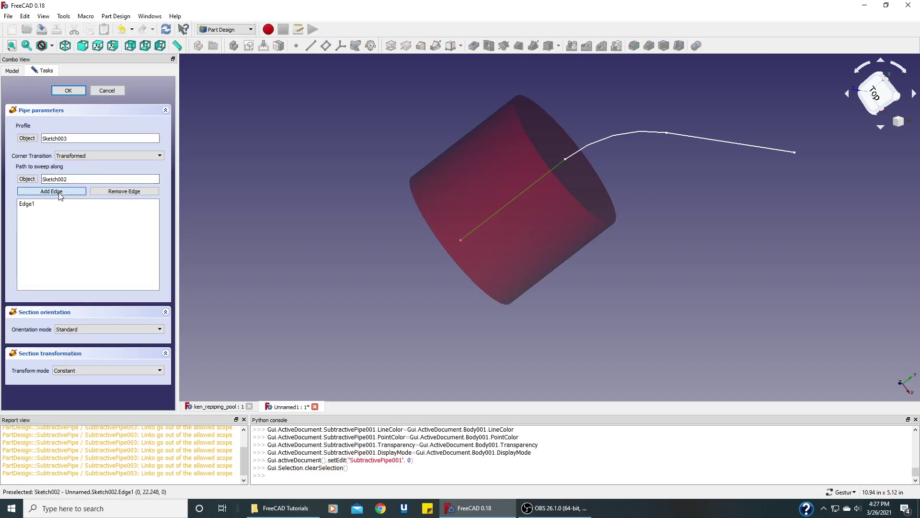
left_click(614, 136)
left_click(51, 191)
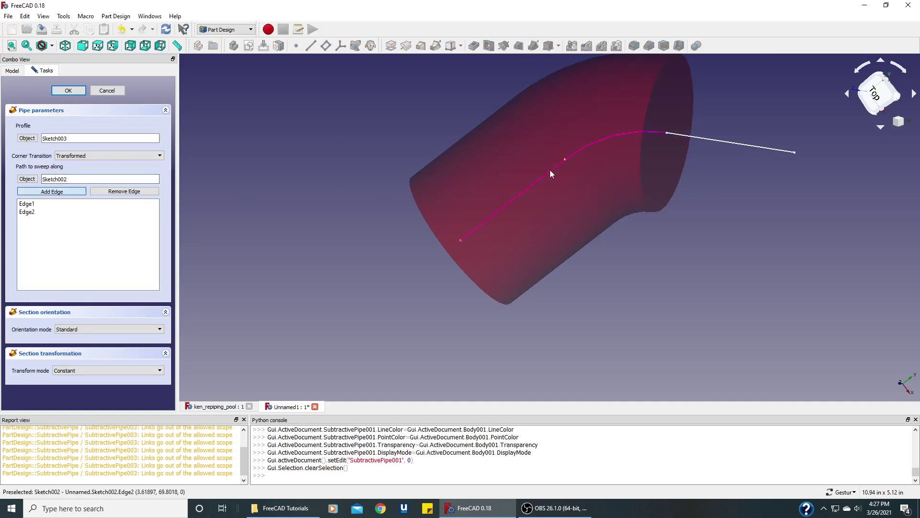
left_click(722, 142)
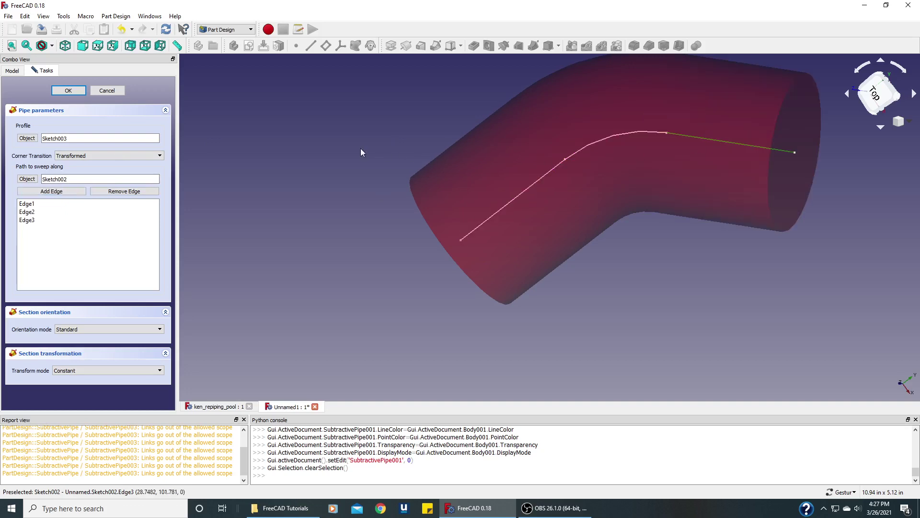
- Accept the pipe sweep and orbit the view around the new pipe
left_click(69, 91)
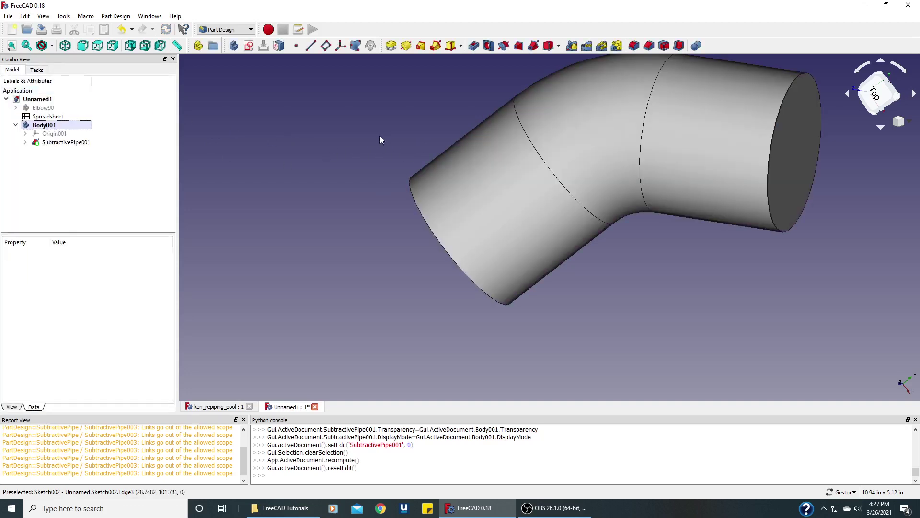
left_click_drag(380, 136, 329, 176)
scroll(331, 171, "down", 5)
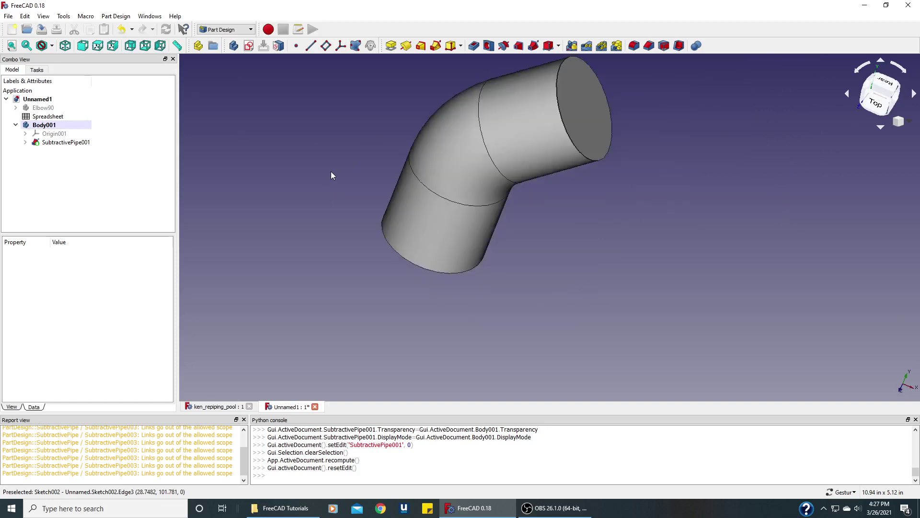
left_click_drag(553, 233, 593, 227)
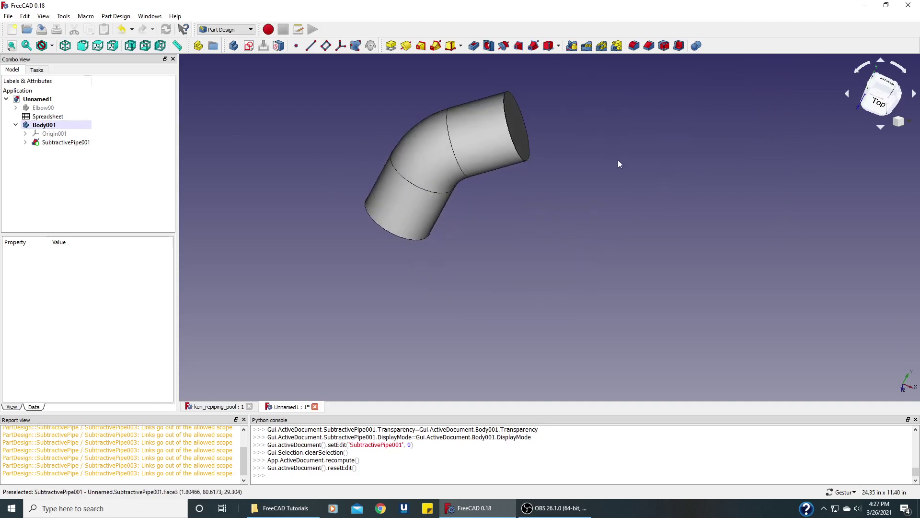
- Shell the pipe to a 0.039 in wall, removing both end faces
left_click(517, 127)
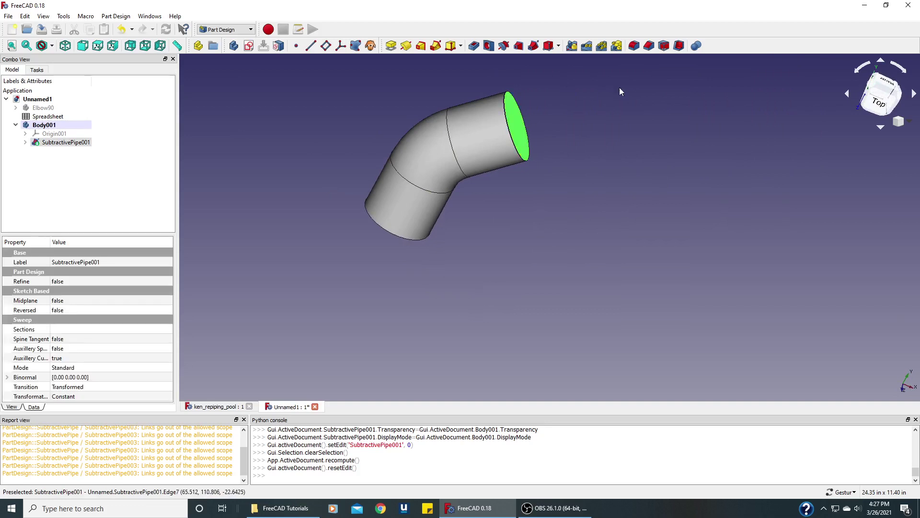
left_click(679, 47)
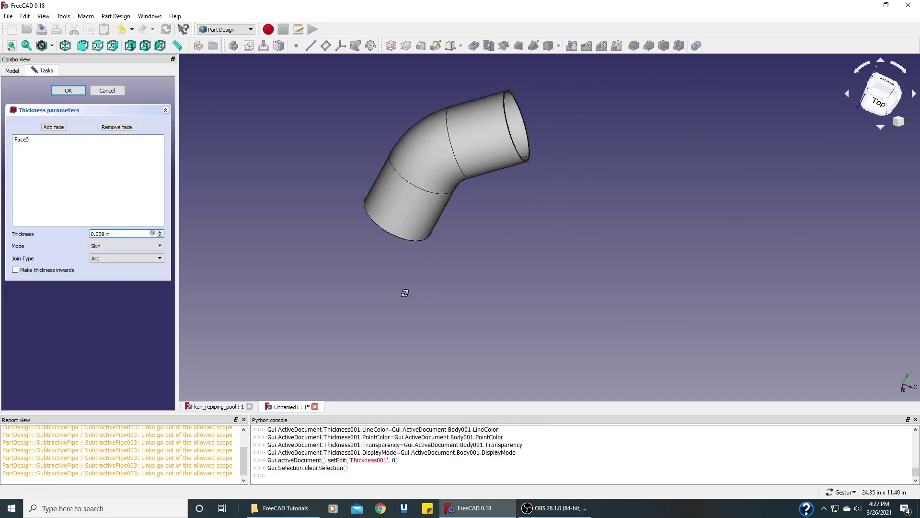
left_click_drag(403, 290, 499, 268)
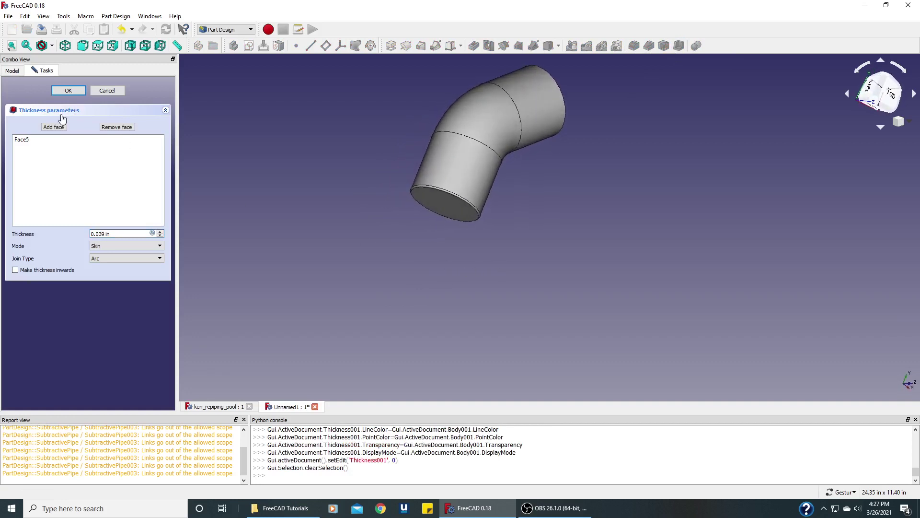
left_click(56, 130)
left_click(447, 211)
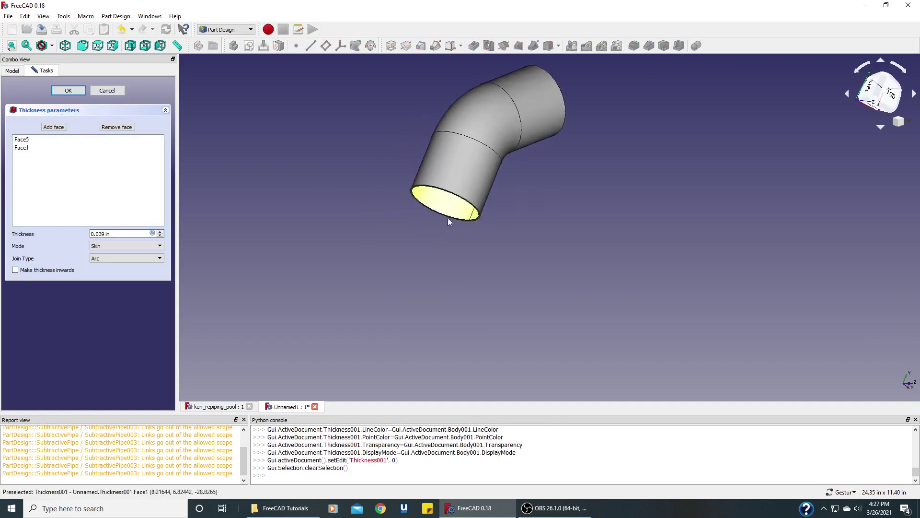
left_click(75, 90)
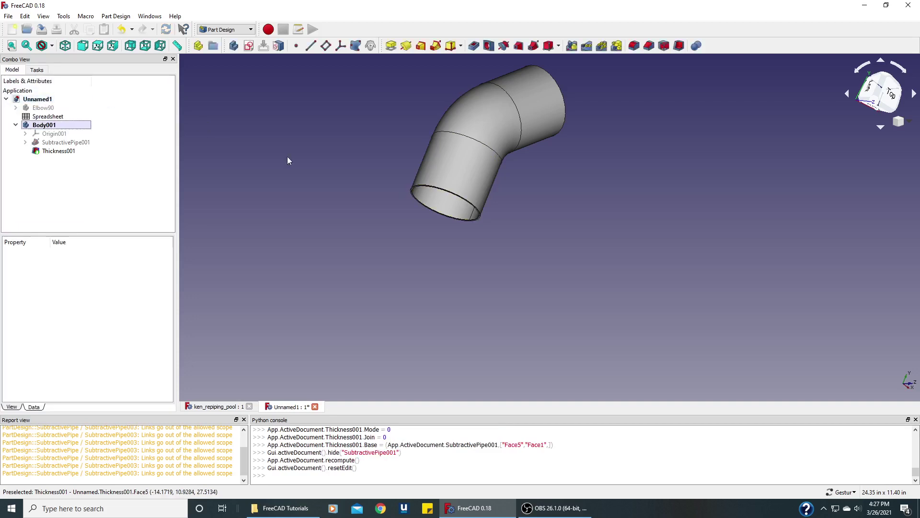
- Unhide the Elbow90 fitting so both elbows are visible together
left_click_drag(395, 146, 408, 290)
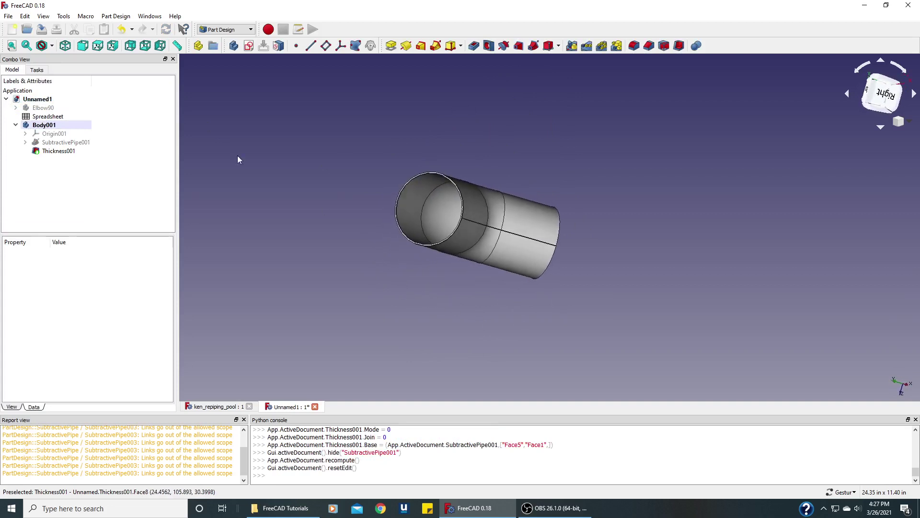
left_click(37, 108)
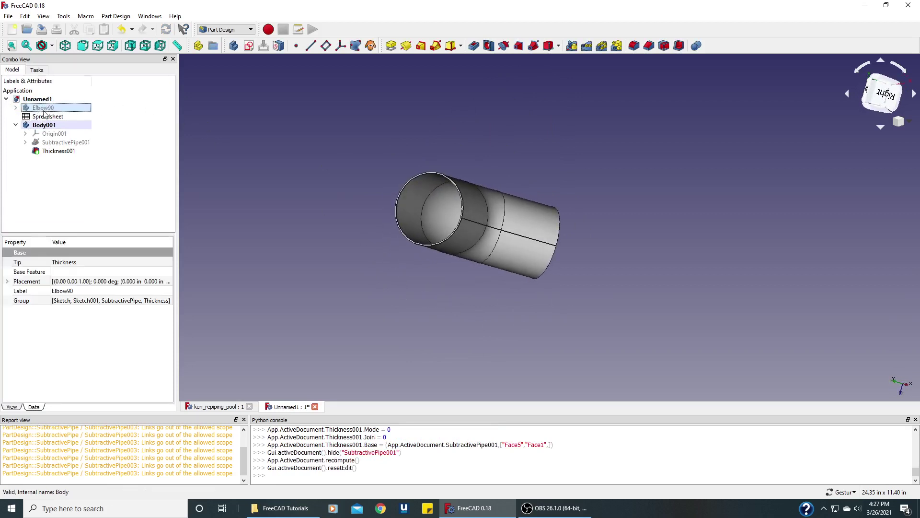
key("space")
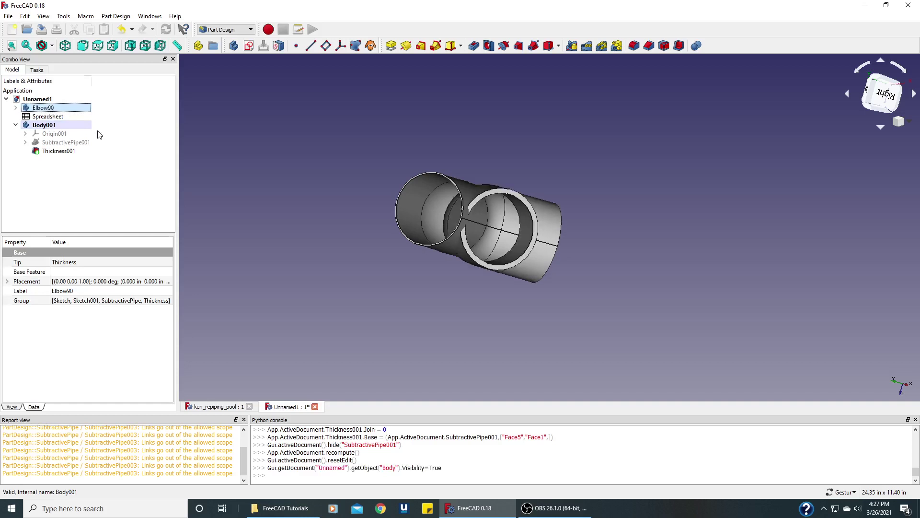
left_click_drag(361, 168, 439, 260)
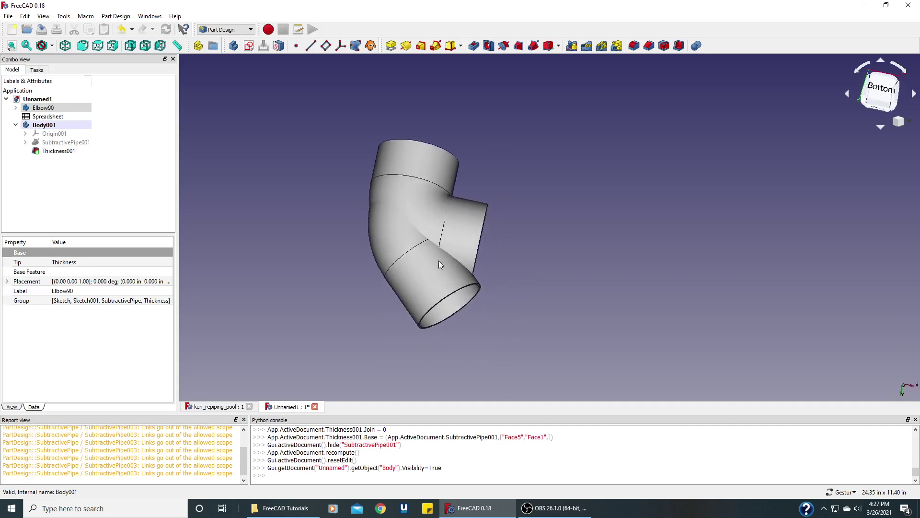
- Transform Elbow90, shifting it 4.056 in along X, clear of the 45-degree elbow
right_click(51, 107)
left_click(77, 123)
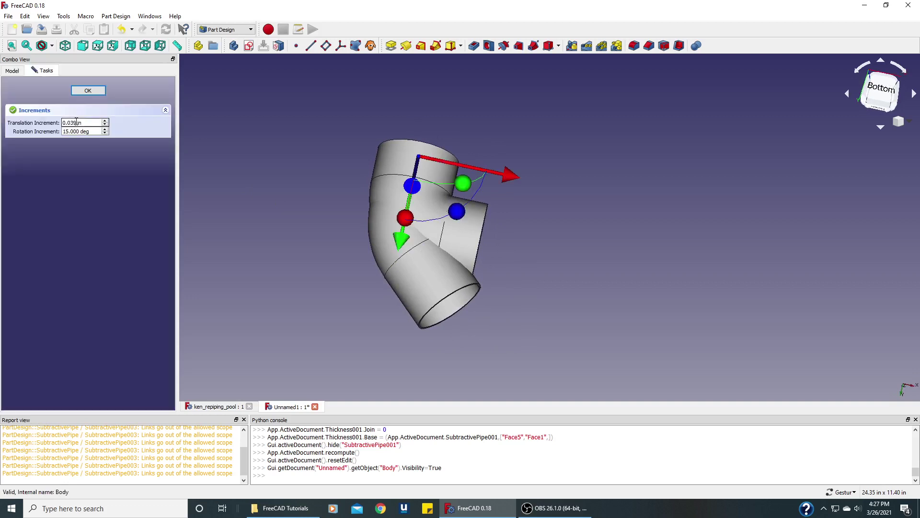
left_click_drag(511, 177, 630, 205)
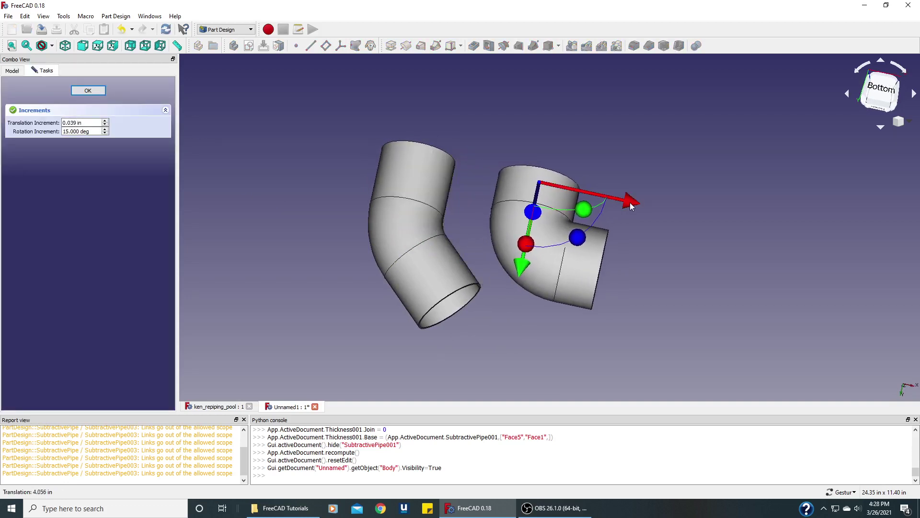